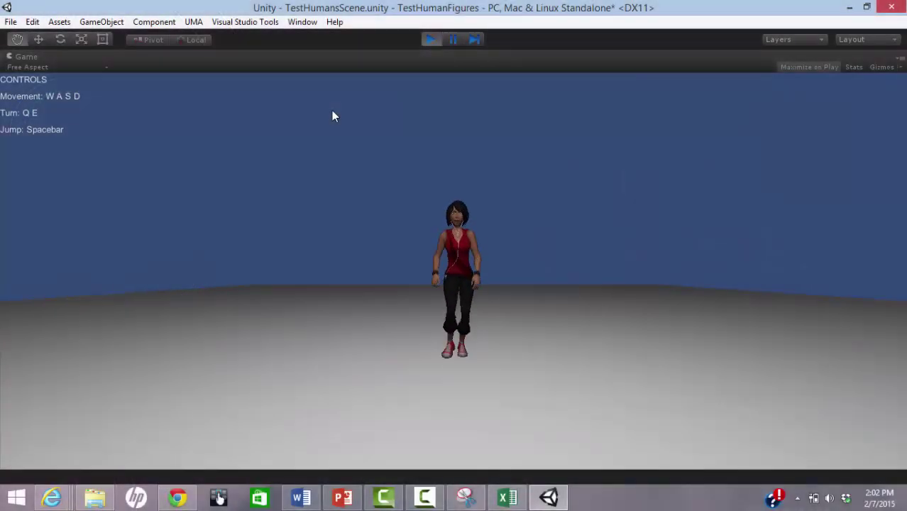
# Step: Play the test scene, walking a character forward with W and making the male character jump
pyautogui.press('w')
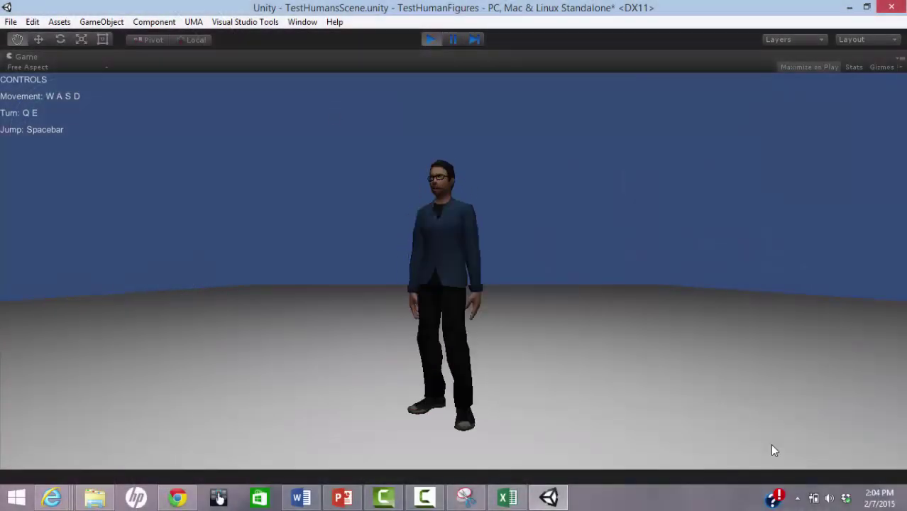
pyautogui.press('space')
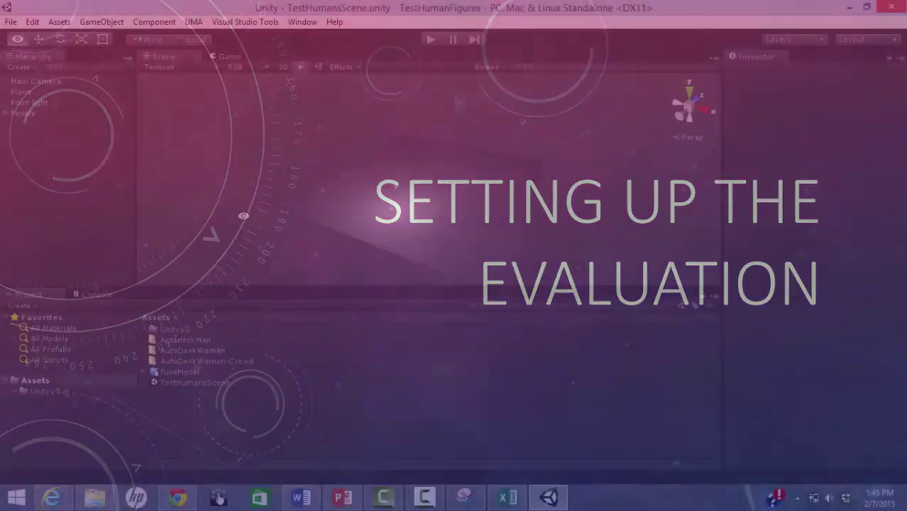
# Step: Select the Main Camera, orbit the scene view, and import the Prototype Animation Pack
pyautogui.click(23, 81)
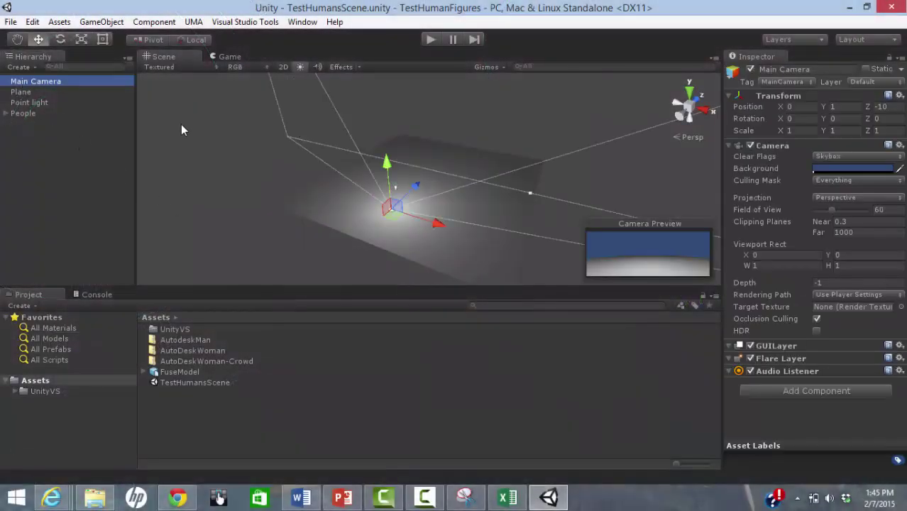
pyautogui.moveTo(243, 195)
pyautogui.keyDown('alt'); pyautogui.mouseDown()
pyautogui.moveTo(366, 239)
pyautogui.moveTo(268, 282)
pyautogui.moveTo(251, 192)
pyautogui.mouseUp(); pyautogui.keyUp('alt')
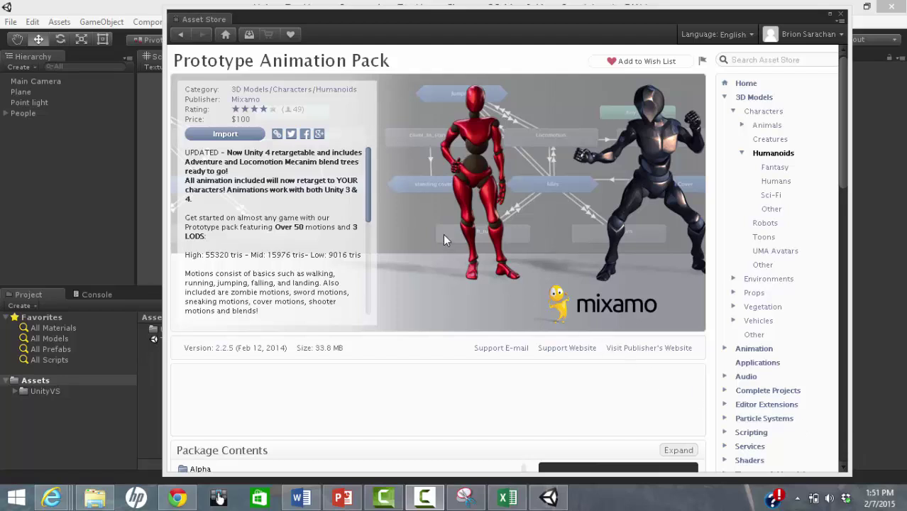
pyautogui.click(226, 134)
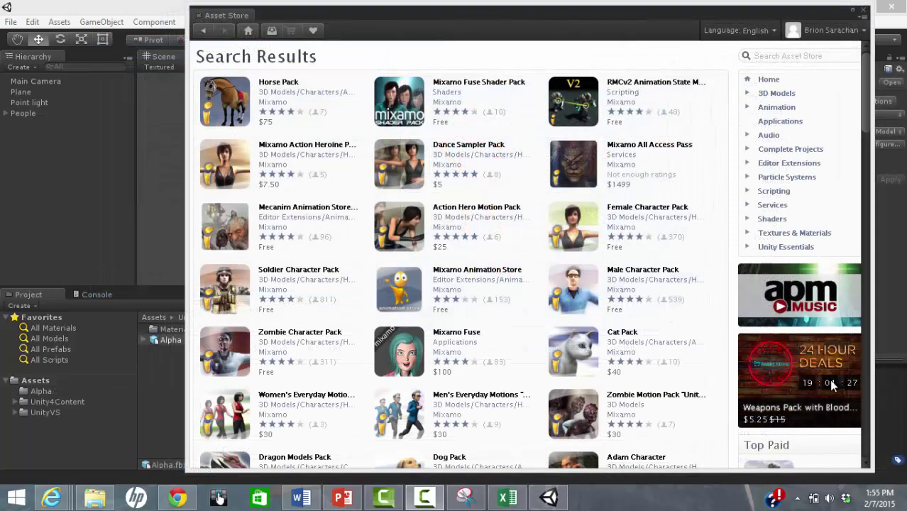
# Step: Import all files of the free Female Character Pack from the Asset Store
pyautogui.click(647, 207)
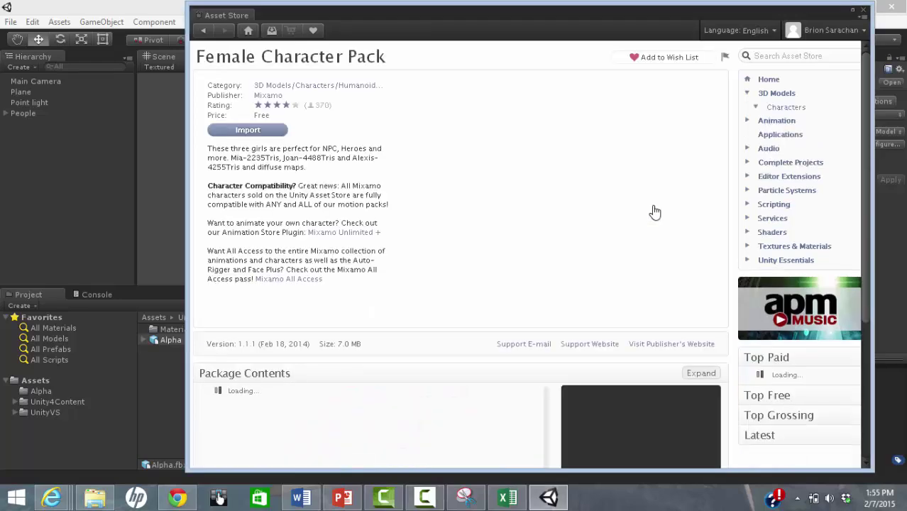
pyautogui.click(263, 132)
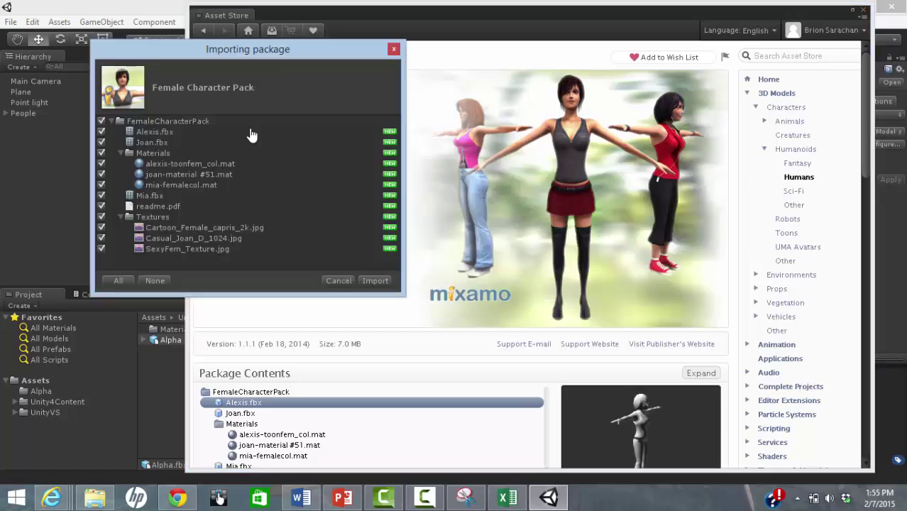
pyautogui.click(374, 281)
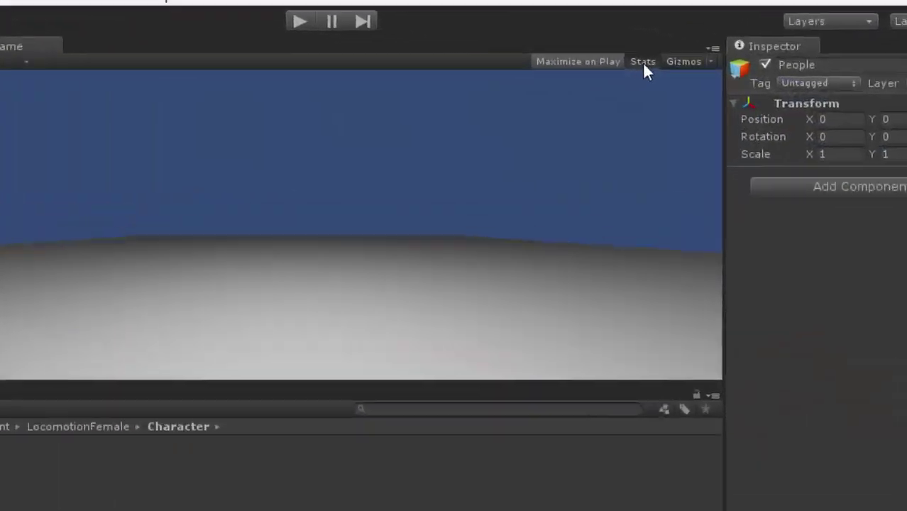
# Step: Set the Alexis model's rig Animation Type to Humanoid
pyautogui.click(667, 67)
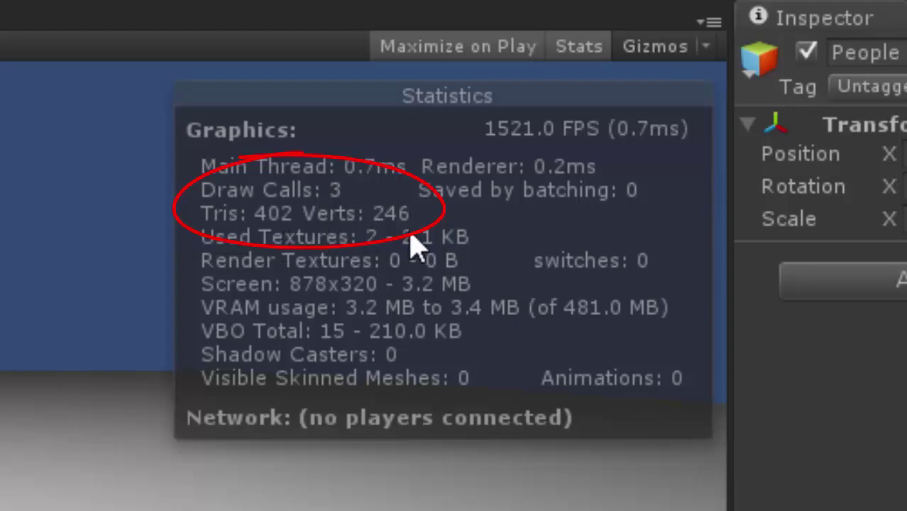
pyautogui.click(571, 51)
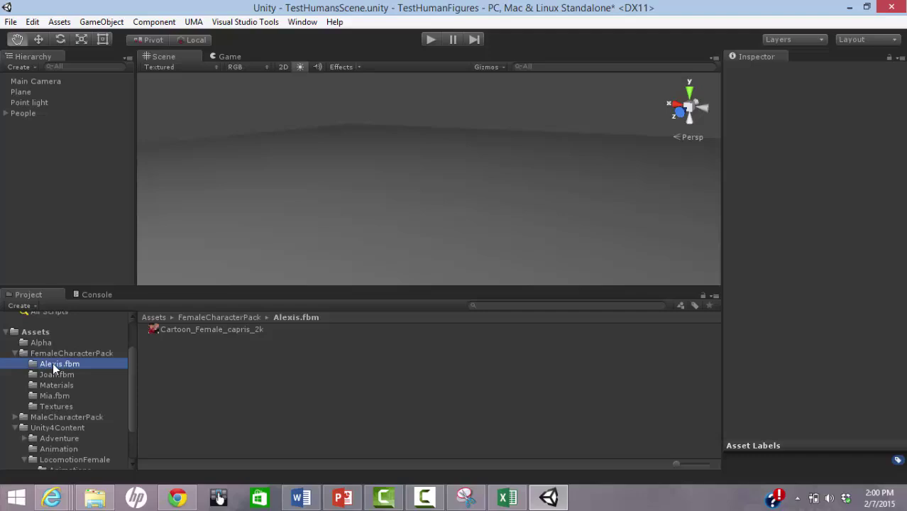
pyautogui.click(57, 354)
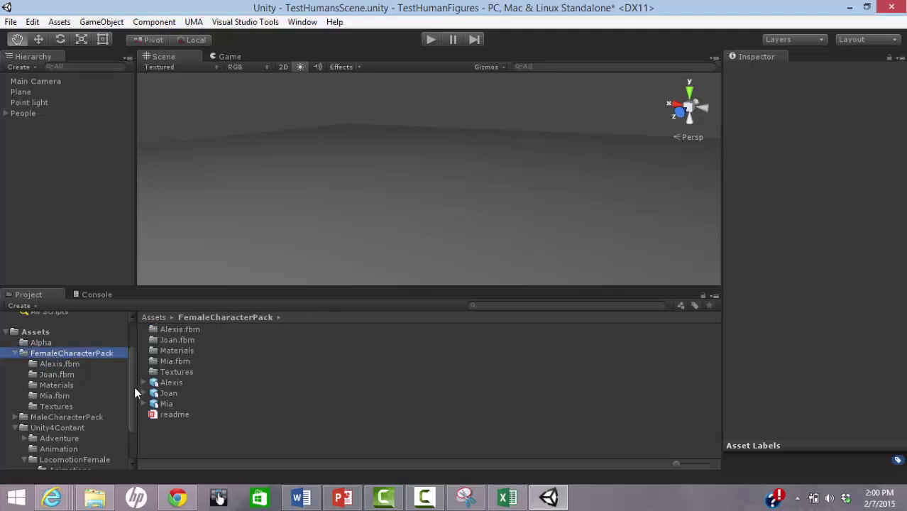
pyautogui.click(172, 383)
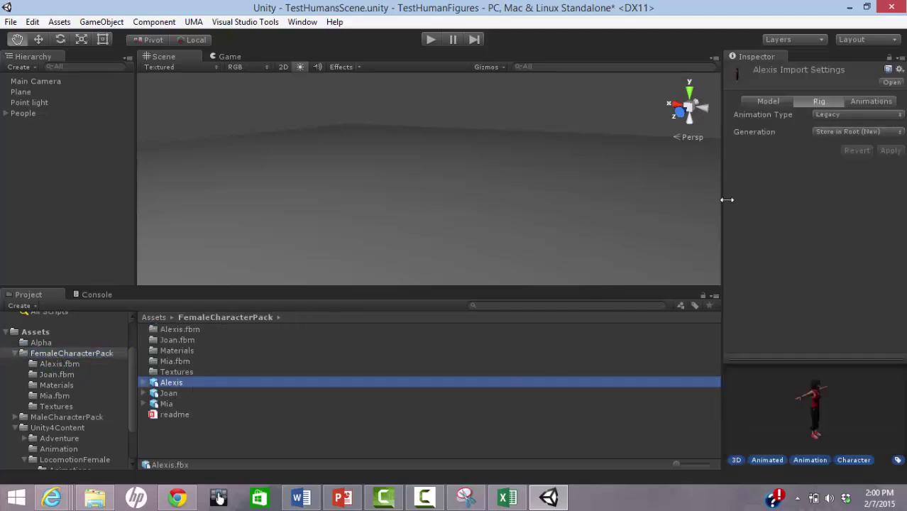
pyautogui.click(901, 116)
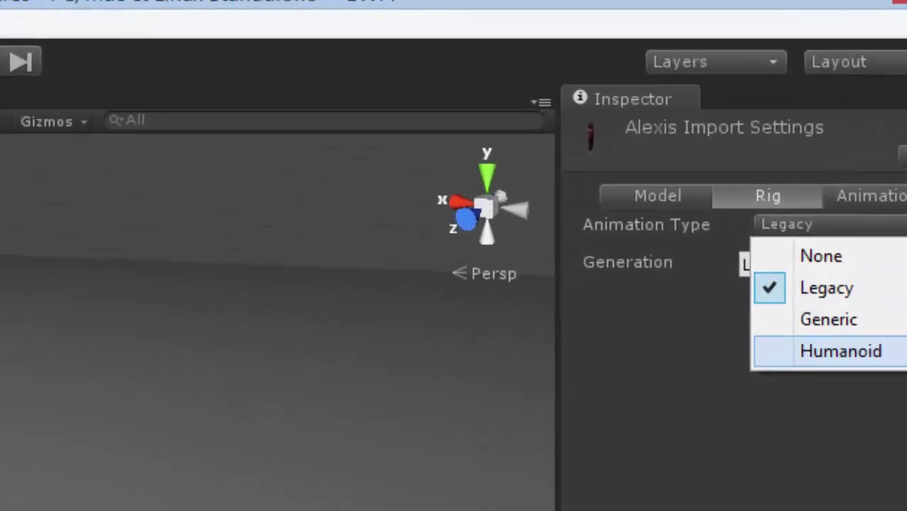
pyautogui.click(859, 262)
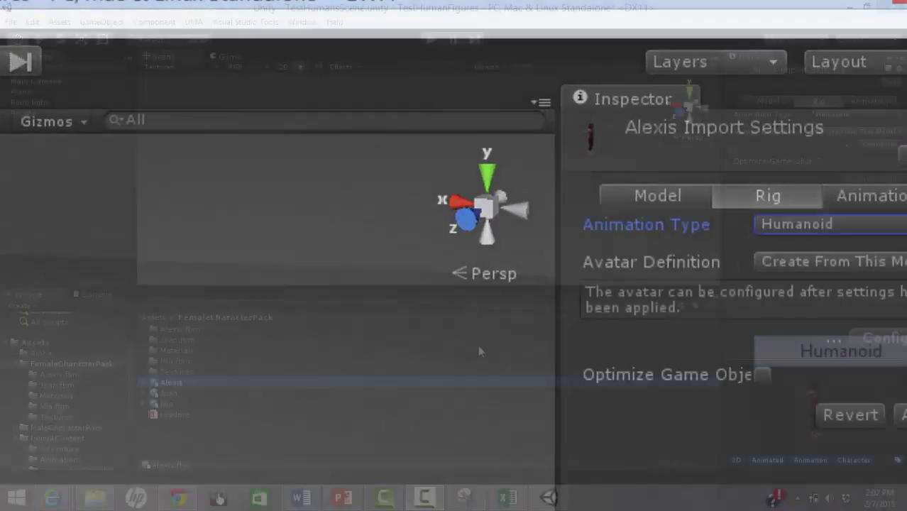
# Step: Place Alexis under People and assign LocomotionFemaleController to her Animator
pyautogui.moveTo(160, 389); pyautogui.dragTo(43, 181)
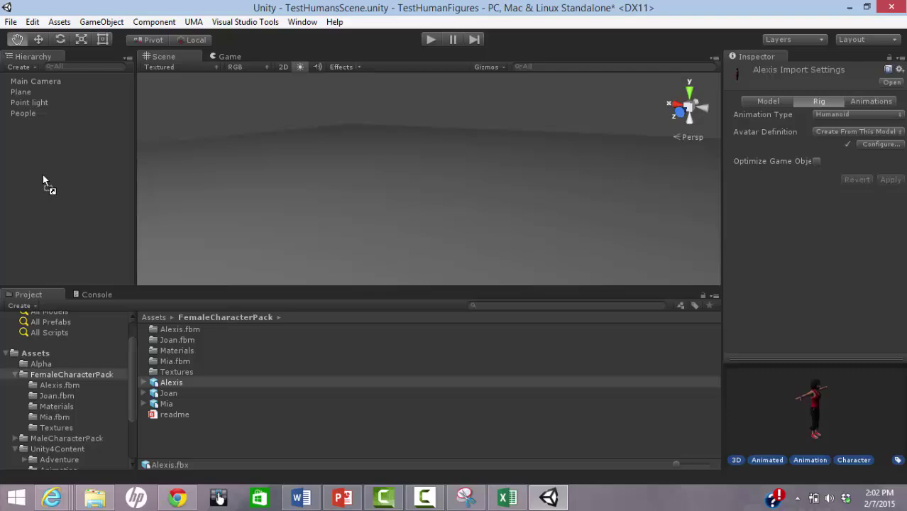
pyautogui.moveTo(25, 126); pyautogui.dragTo(24, 115)
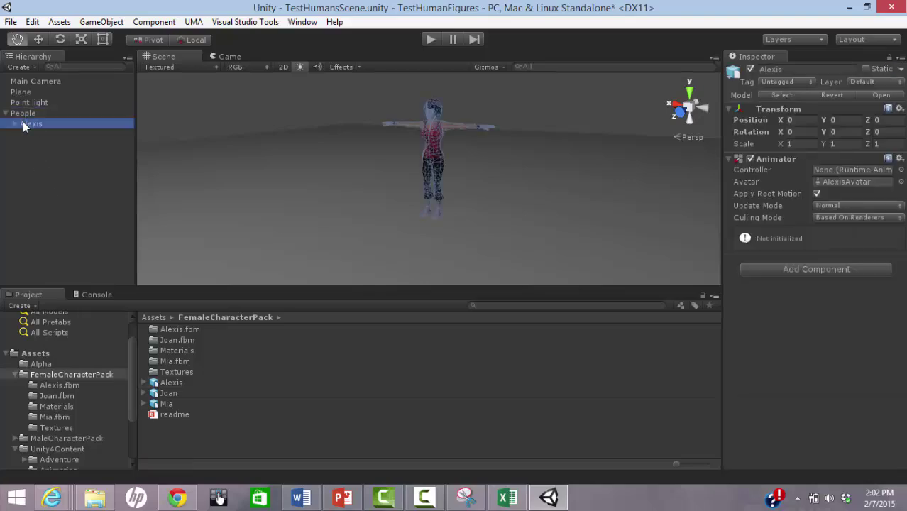
pyautogui.scroll(-3, 64, 398)
pyautogui.click(75, 406)
pyautogui.moveTo(212, 362); pyautogui.dragTo(830, 182)
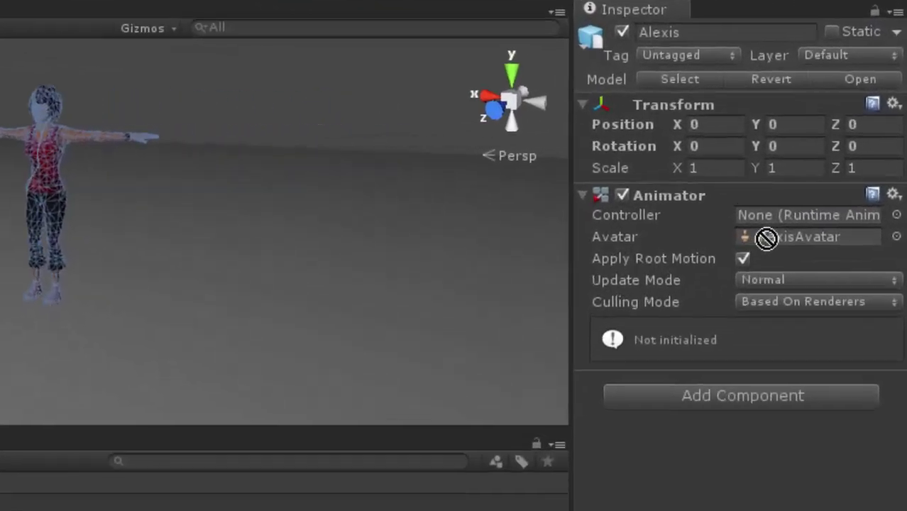
pyautogui.moveTo(767, 237)
pyautogui.mouseDown()
pyautogui.moveTo(783, 218)
pyautogui.moveTo(753, 241)
pyautogui.mouseUp()
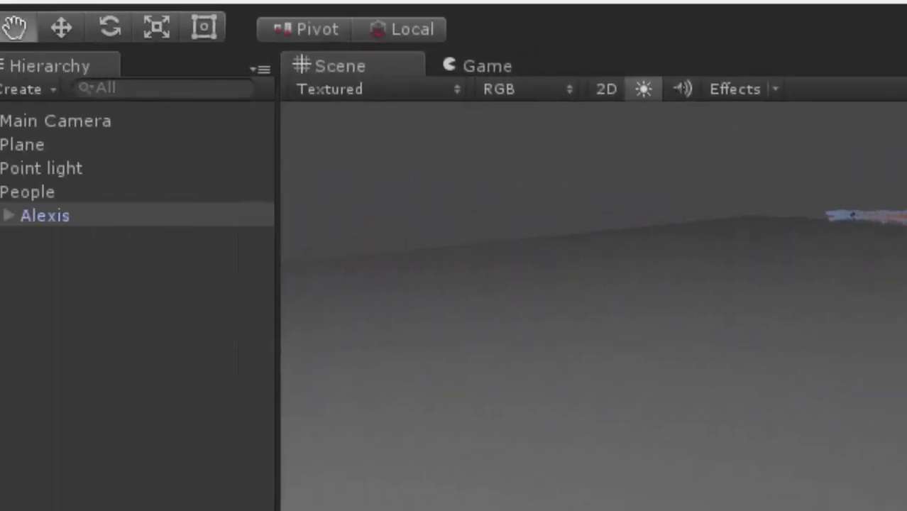
# Step: Play the scene and walk Alexis forward, turn her with Q and E, and jump
pyautogui.hotkey('ctrl', 'p')
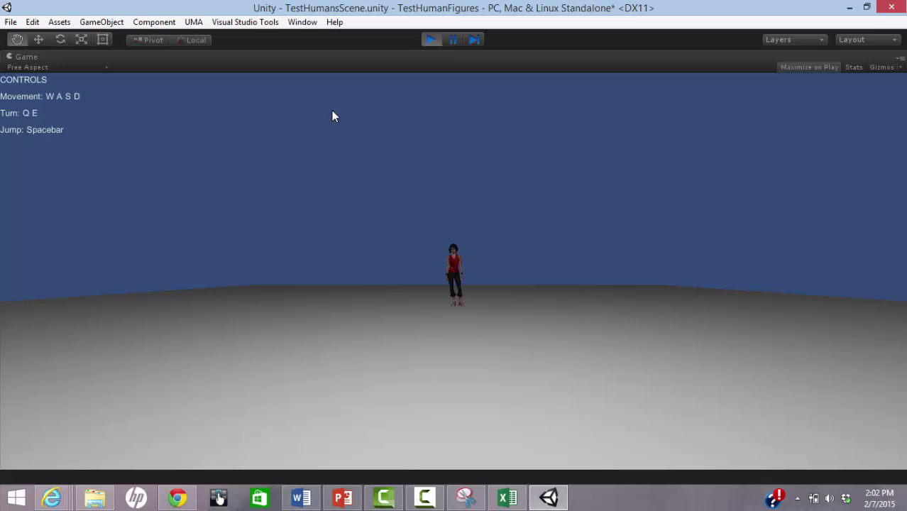
pyautogui.press('w')
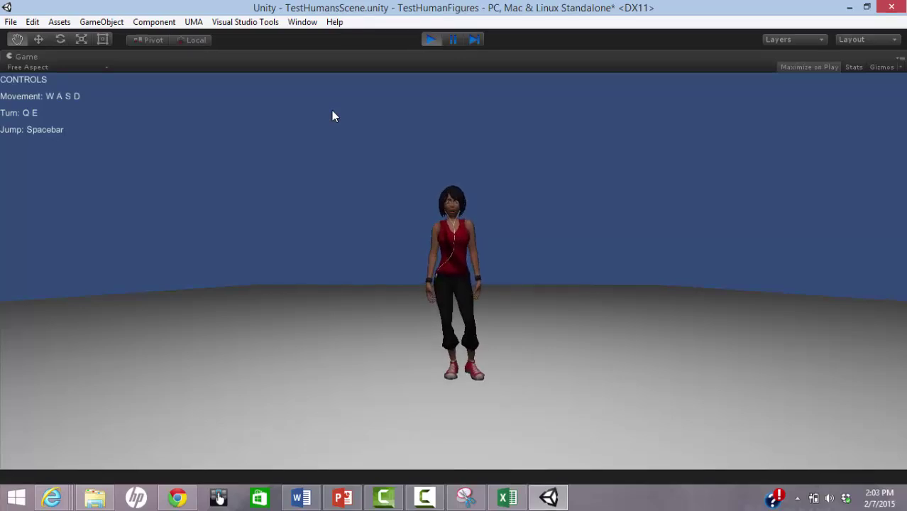
pyautogui.press('w')
pyautogui.press('q')
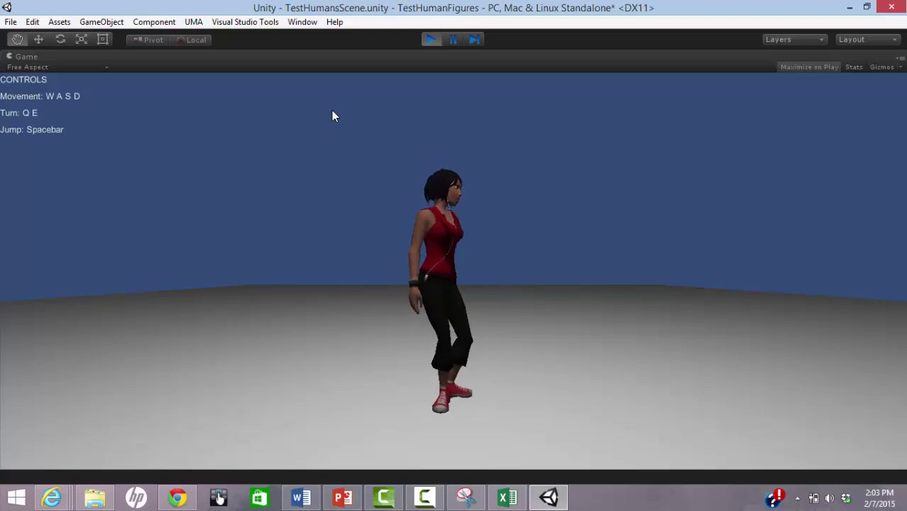
pyautogui.press('e')
pyautogui.press('w')
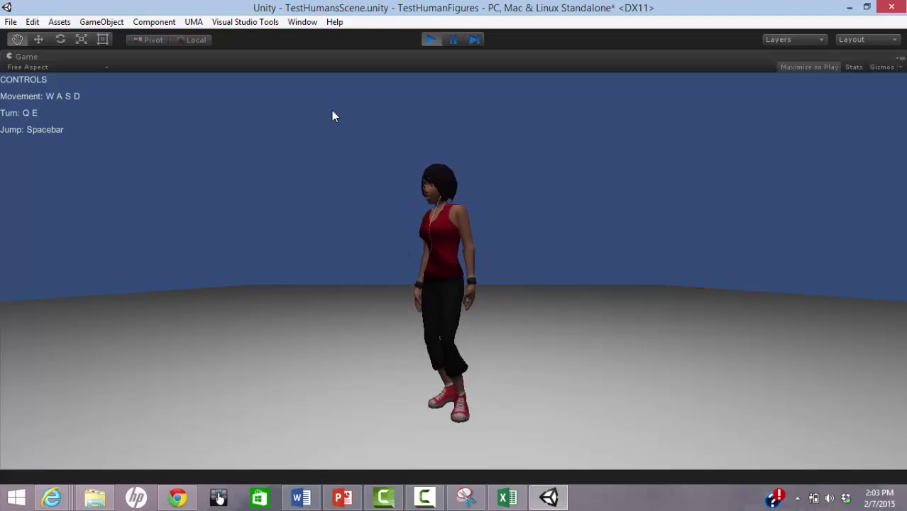
pyautogui.press('space')
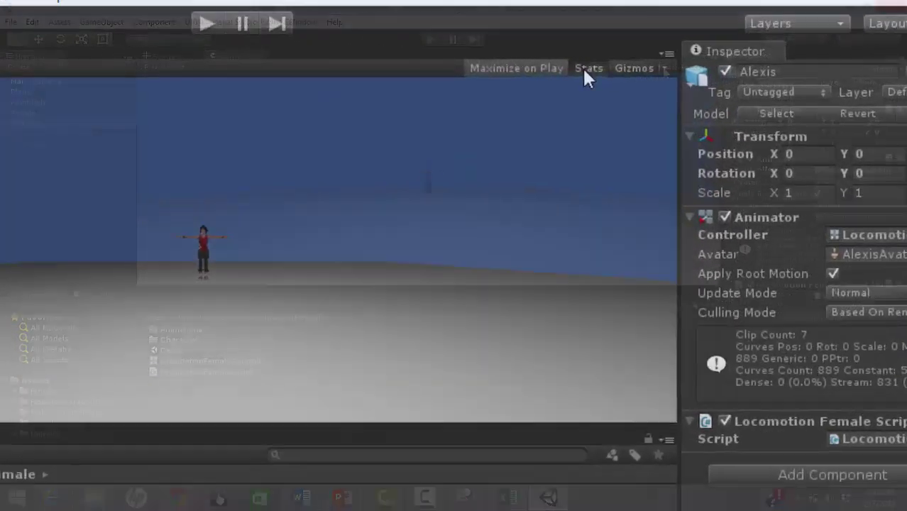
# Step: Toggle the rendering statistics with Alexis in the scene, then turn the male character
pyautogui.click(587, 75)
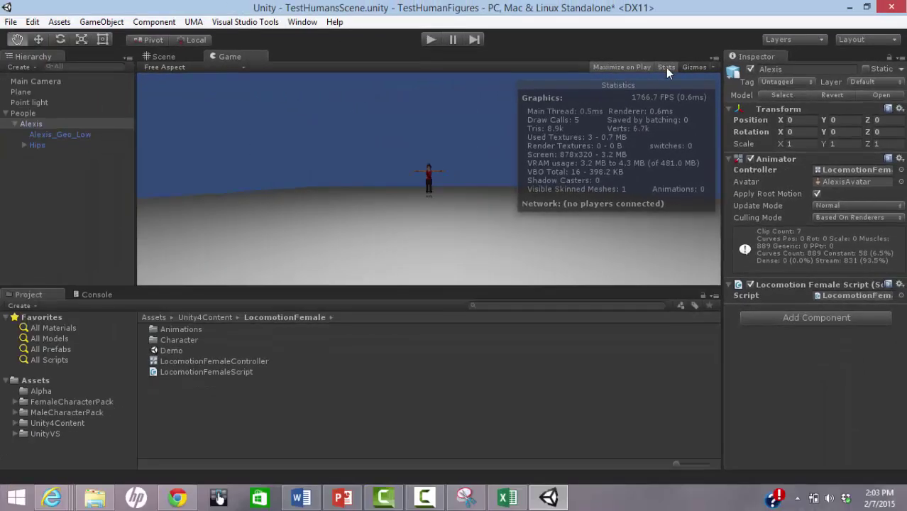
pyautogui.click(555, 68)
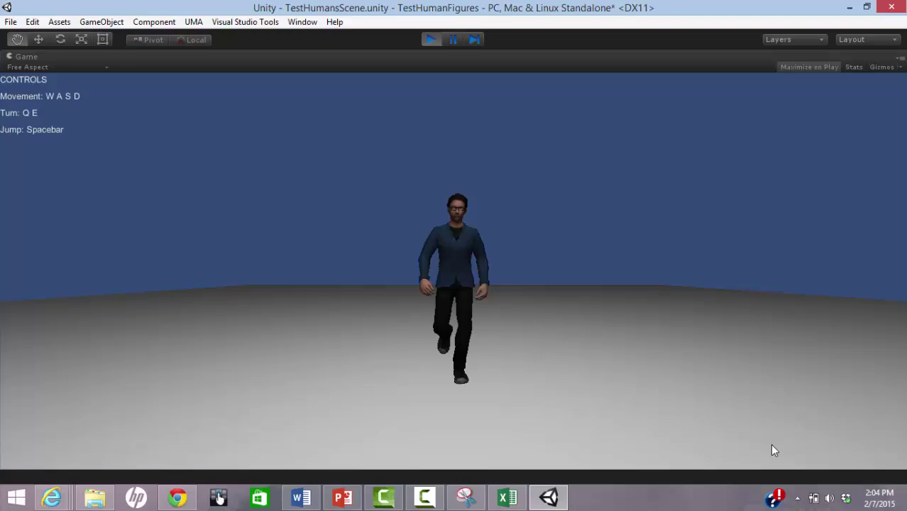
pyautogui.press('q')
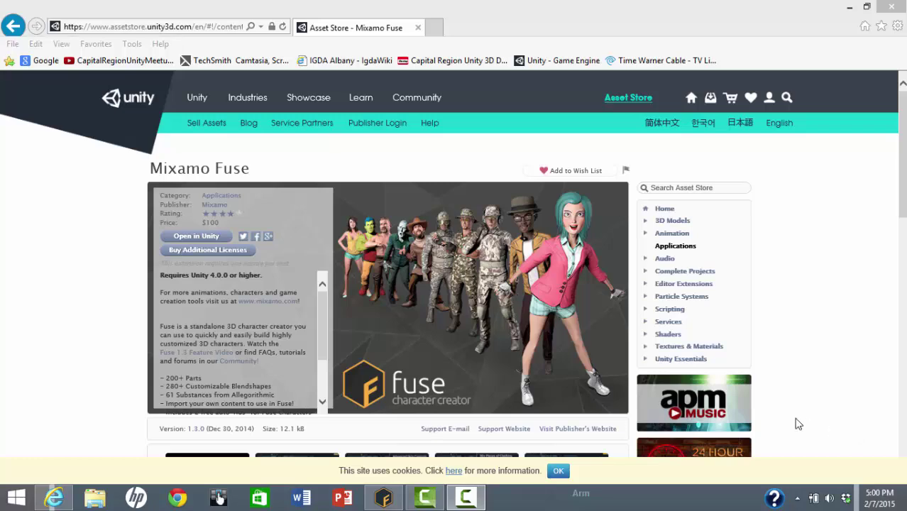
# Step: Visit mixamo.com's Fuse Character Creator page, then switch to the Mixamo Fuse app
pyautogui.click(550, 429)
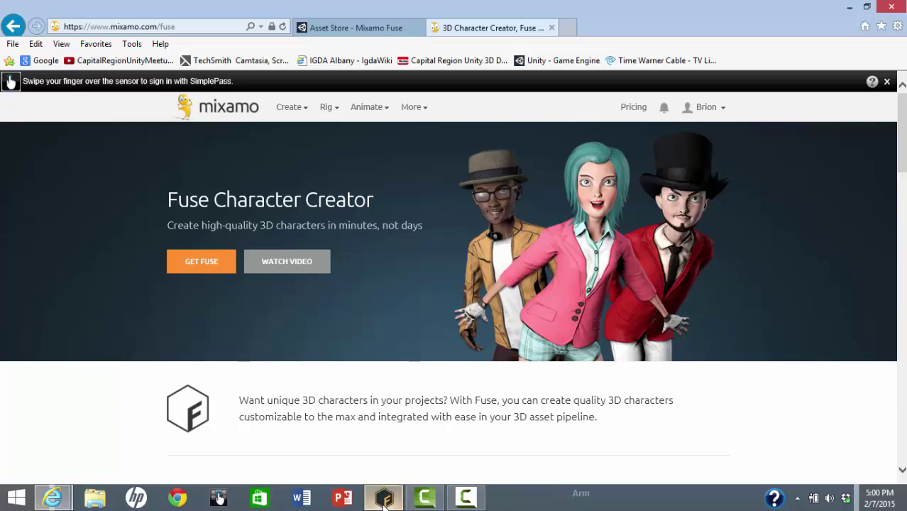
pyautogui.click(382, 497)
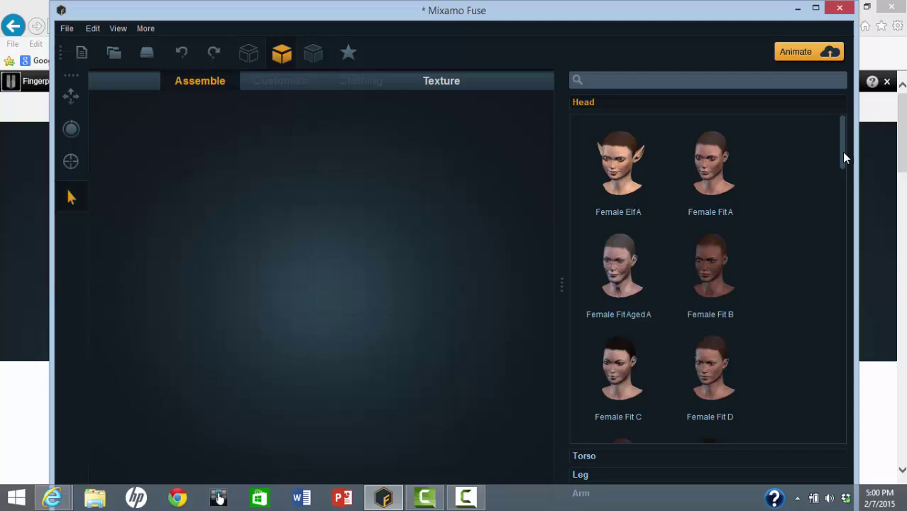
# Step: Build the male body from the Male Dev C.P. head, Male Fit F torso and Male Fit F arms
pyautogui.scroll(-5, 843, 158)
pyautogui.click(626, 246)
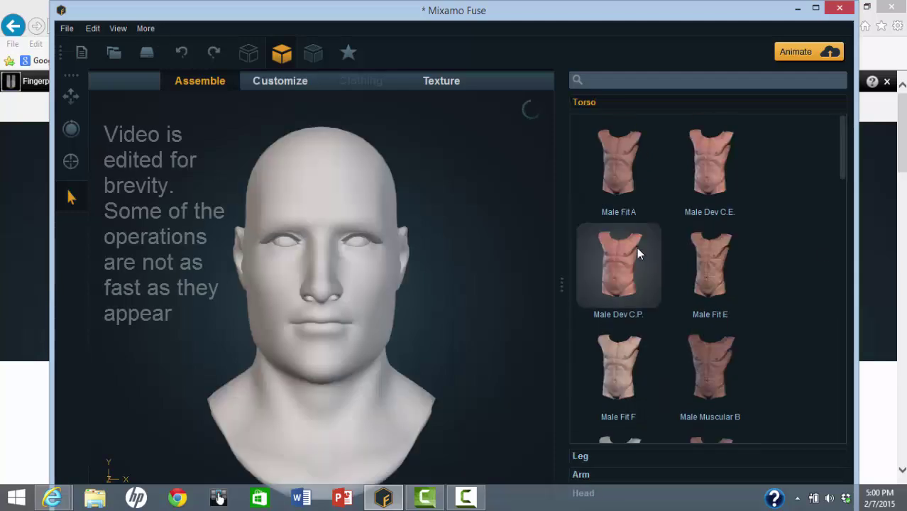
pyautogui.scroll(-2, 762, 285)
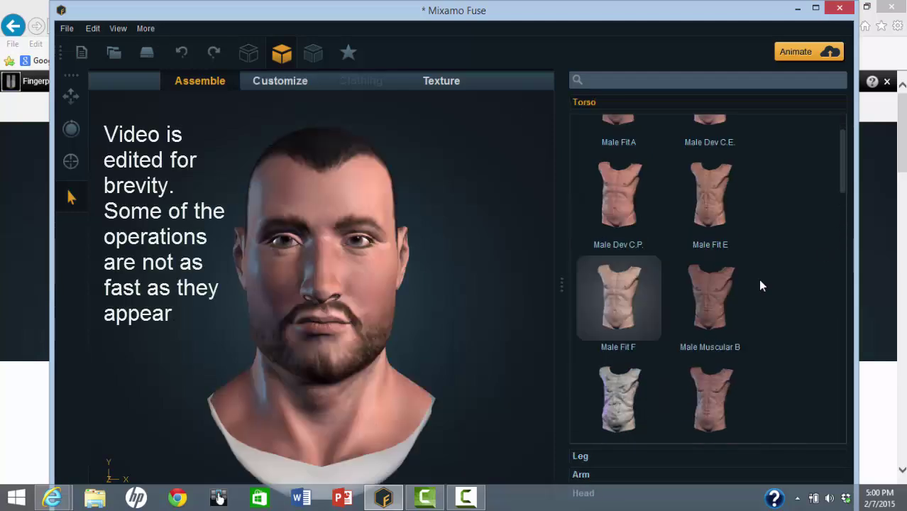
pyautogui.click(749, 226)
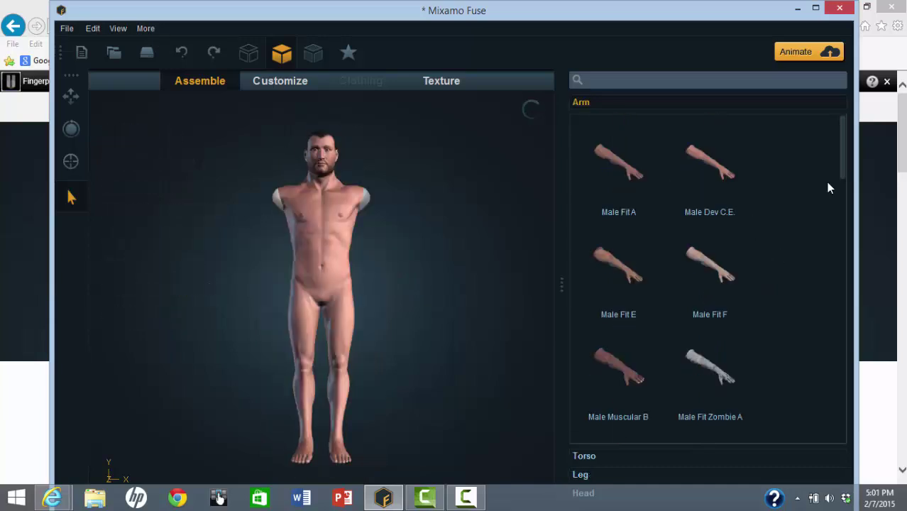
pyautogui.click(705, 197)
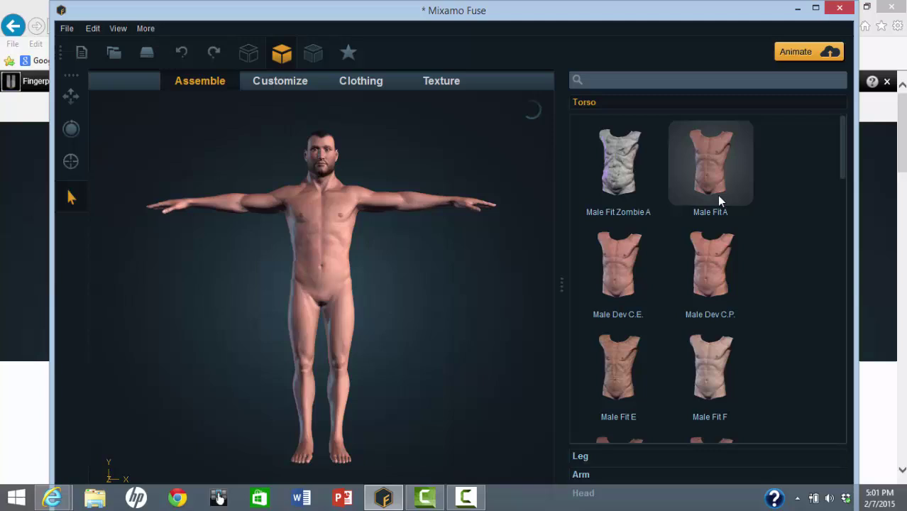
# Step: In Customize, try the Arms Short/Long slider and expand the Face expression settings
pyautogui.click(274, 83)
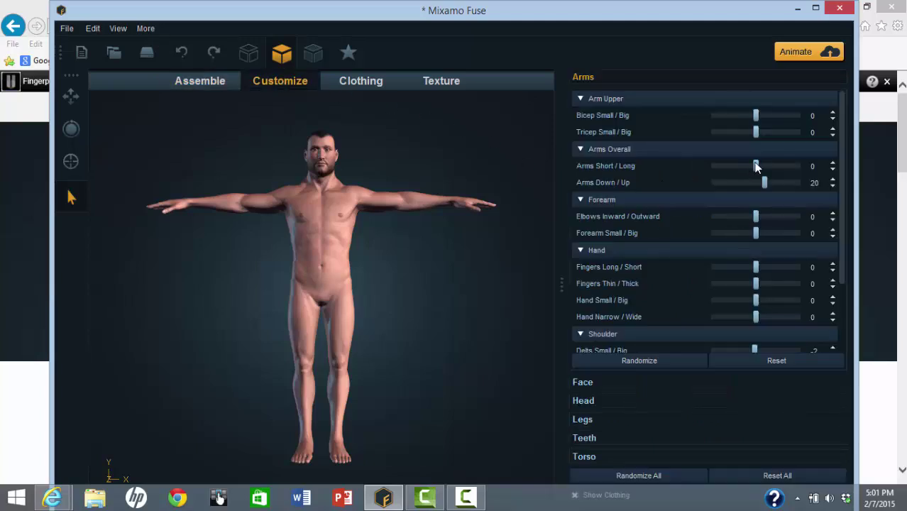
pyautogui.moveTo(757, 164)
pyautogui.mouseDown()
pyautogui.moveTo(805, 164)
pyautogui.moveTo(671, 174)
pyautogui.moveTo(759, 167)
pyautogui.mouseUp()
pyautogui.click(634, 383)
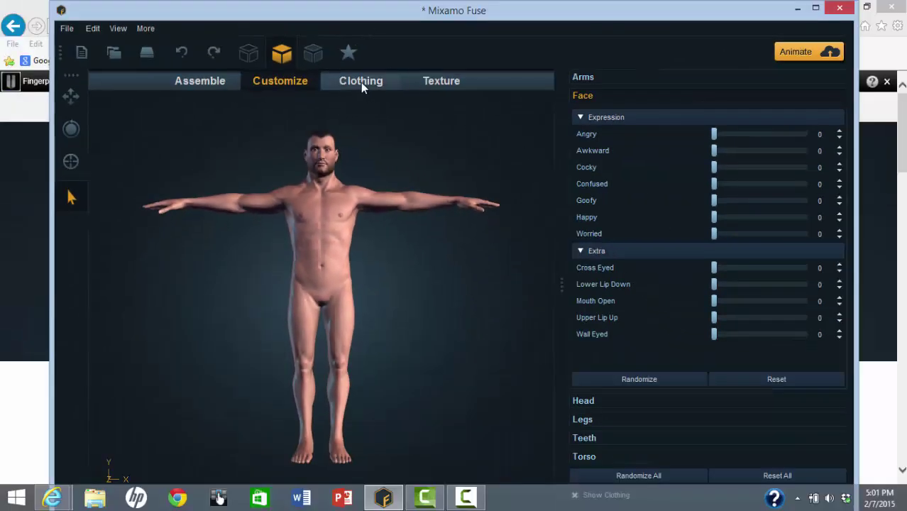
# Step: Dress the character in the armored gambeson top and Torn Jeans
pyautogui.click(369, 76)
pyautogui.moveTo(843, 122)
pyautogui.mouseDown()
pyautogui.moveTo(843, 293)
pyautogui.moveTo(843, 138)
pyautogui.mouseUp()
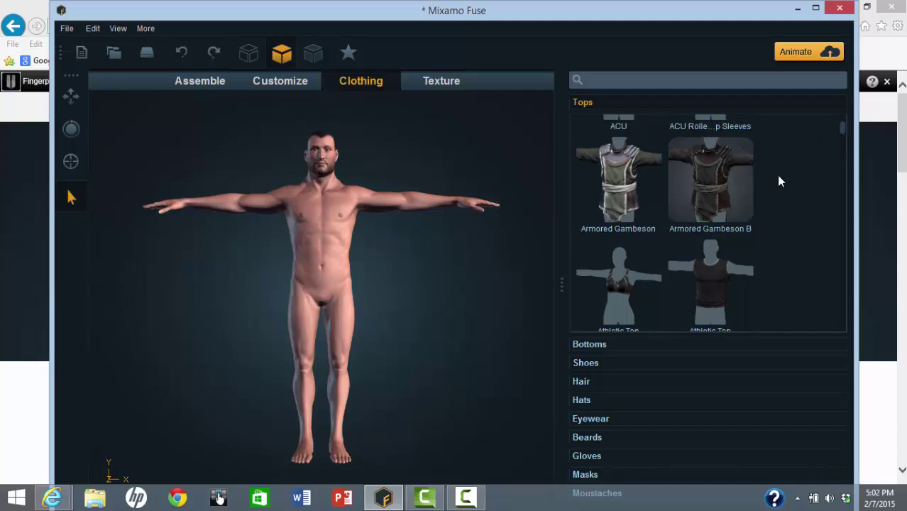
pyautogui.click(710, 344)
pyautogui.moveTo(843, 139); pyautogui.dragTo(854, 293)
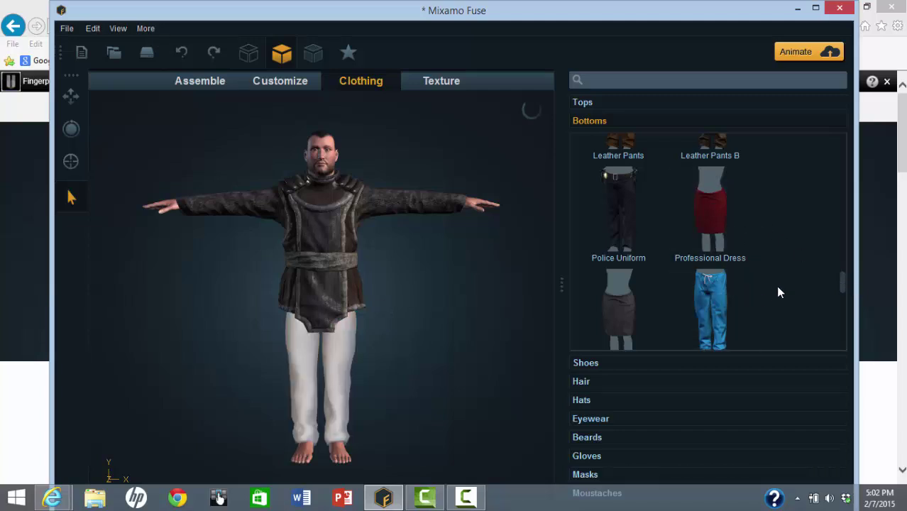
pyautogui.moveTo(843, 283); pyautogui.dragTo(840, 321)
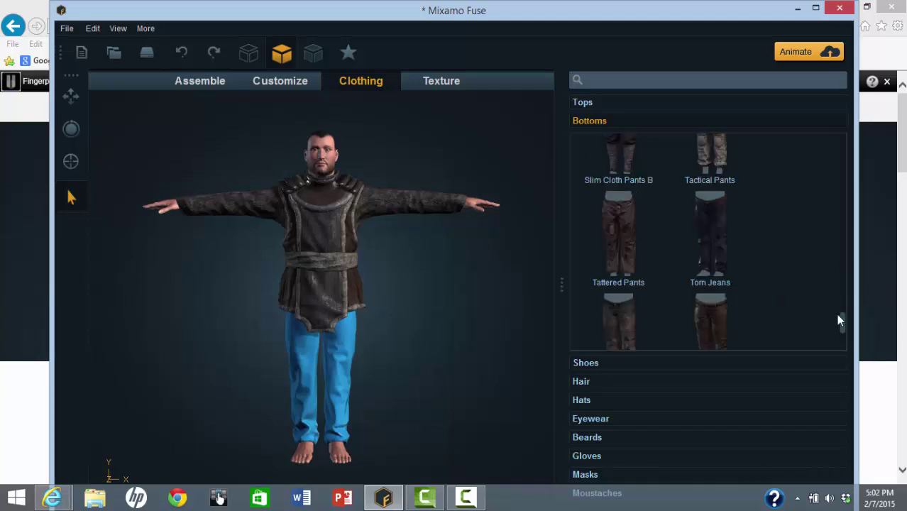
pyautogui.click(725, 249)
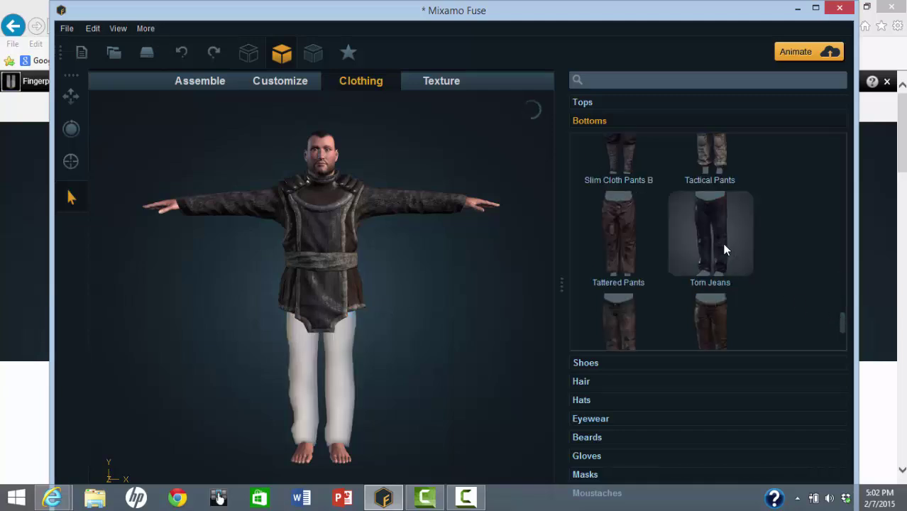
# Step: Add brown boots and a Guard Helmet, then put on Fingerless Gloves
pyautogui.click(683, 363)
pyautogui.moveTo(843, 182); pyautogui.dragTo(823, 225)
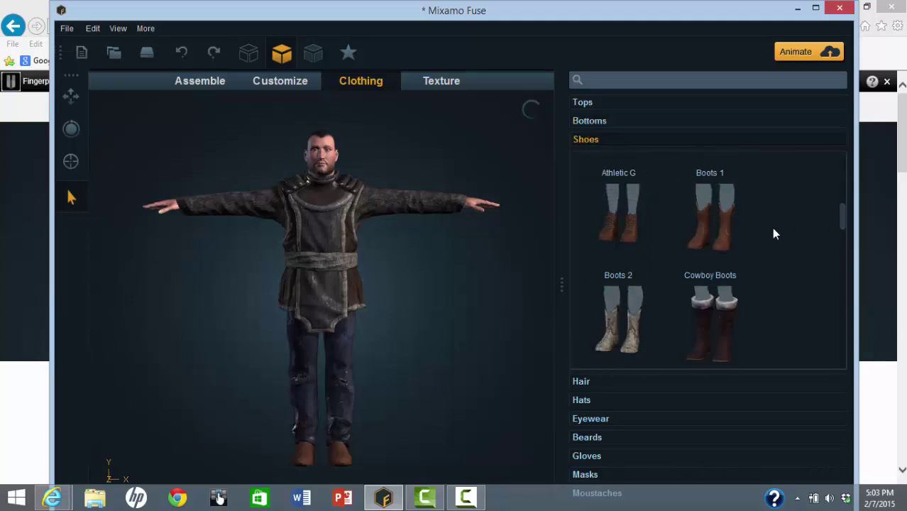
pyautogui.click(672, 381)
pyautogui.click(674, 400)
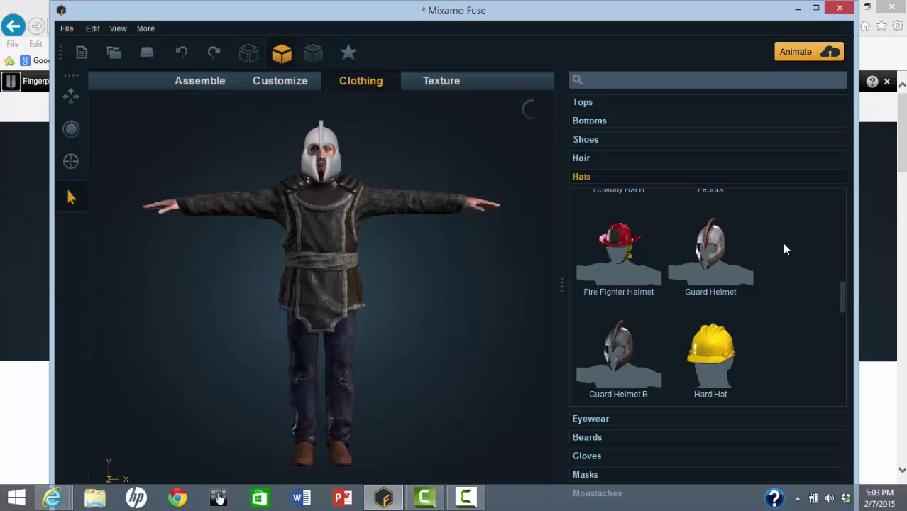
pyautogui.click(617, 419)
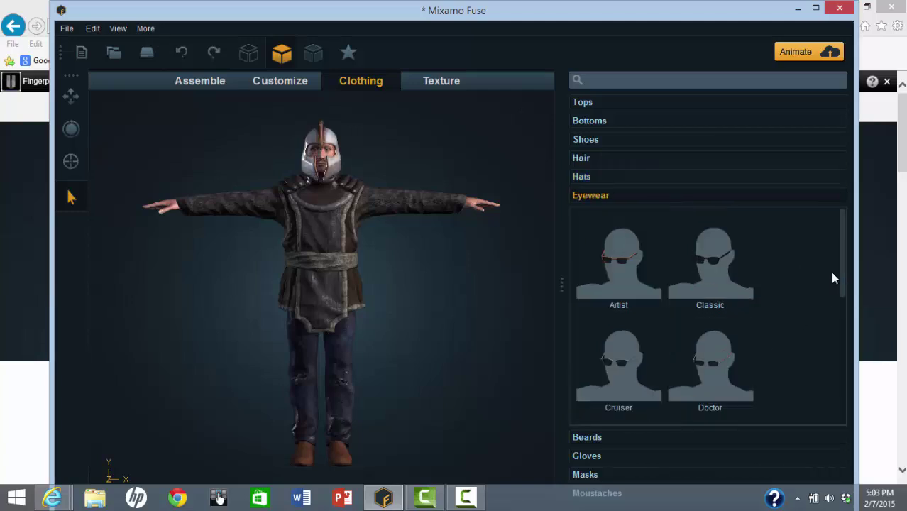
pyautogui.moveTo(841, 273); pyautogui.dragTo(840, 384)
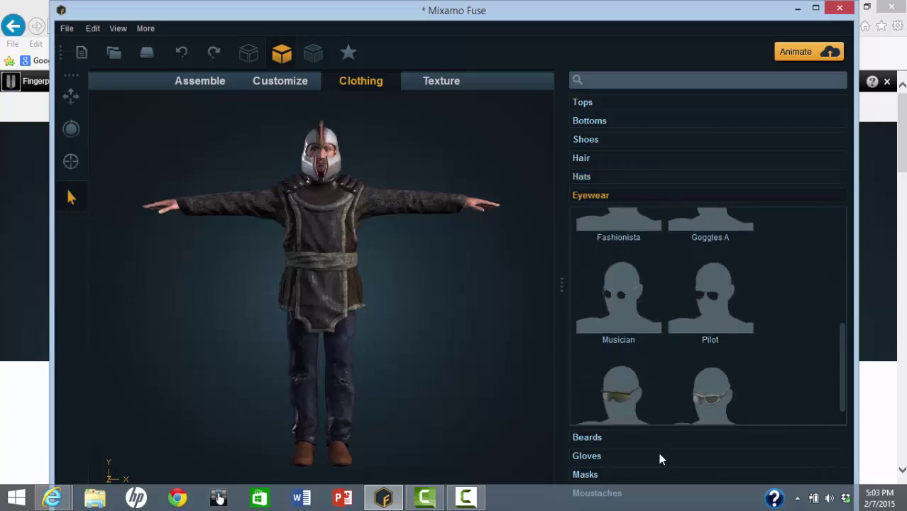
pyautogui.click(659, 458)
pyautogui.press('super+Up')
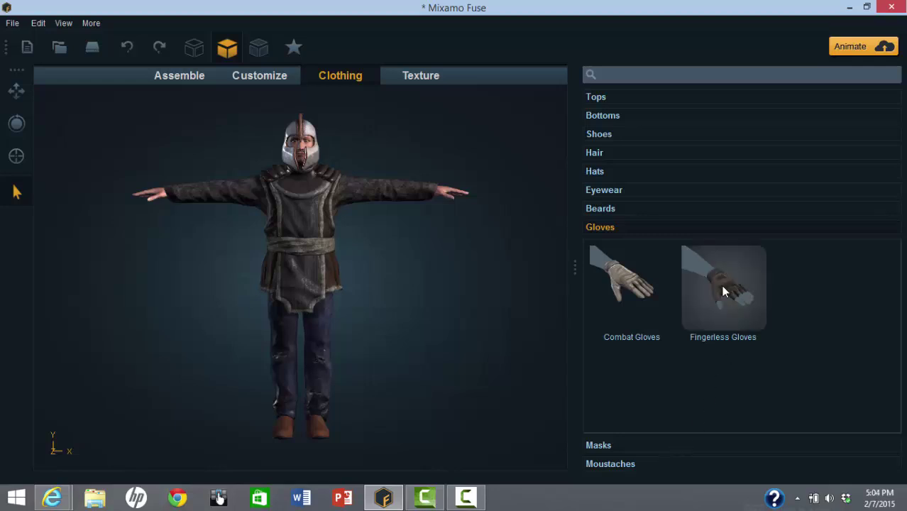
pyautogui.click(718, 306)
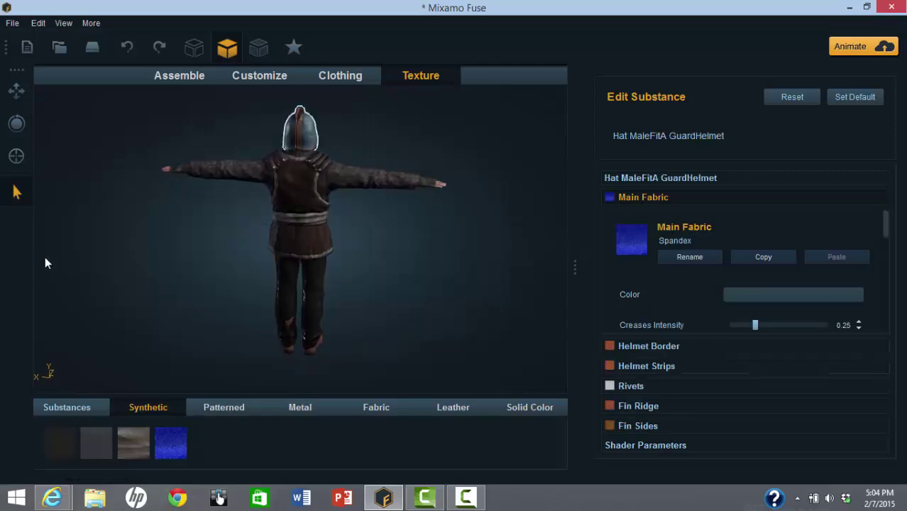
# Step: Inspect the textured outfit from back and front, then send the character to Animate
pyautogui.moveTo(45, 256)
pyautogui.mouseDown()
pyautogui.moveTo(82, 253)
pyautogui.moveTo(135, 197)
pyautogui.moveTo(37, 215)
pyautogui.moveTo(110, 272)
pyautogui.mouseUp()
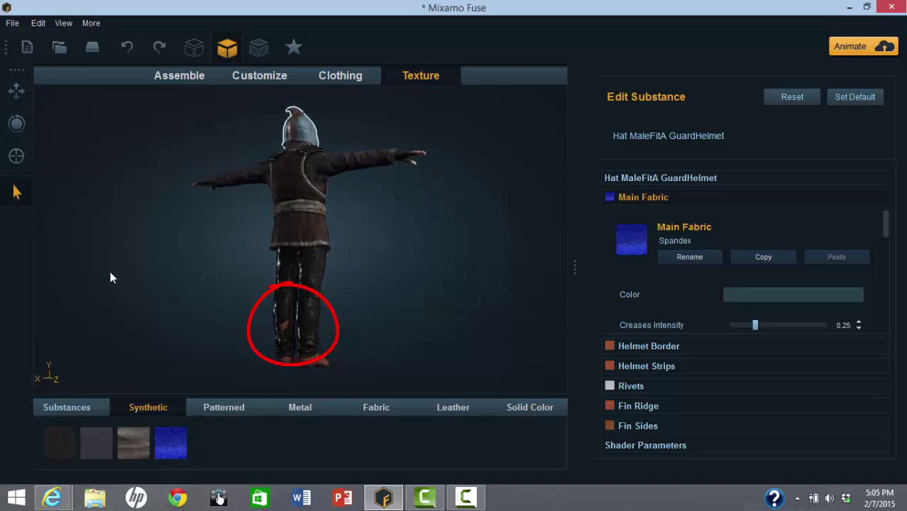
pyautogui.moveTo(256, 358)
pyautogui.mouseDown()
pyautogui.moveTo(259, 340)
pyautogui.moveTo(678, 349)
pyautogui.moveTo(680, 375)
pyautogui.moveTo(597, 309)
pyautogui.moveTo(842, 57)
pyautogui.mouseUp()
pyautogui.click(881, 48)
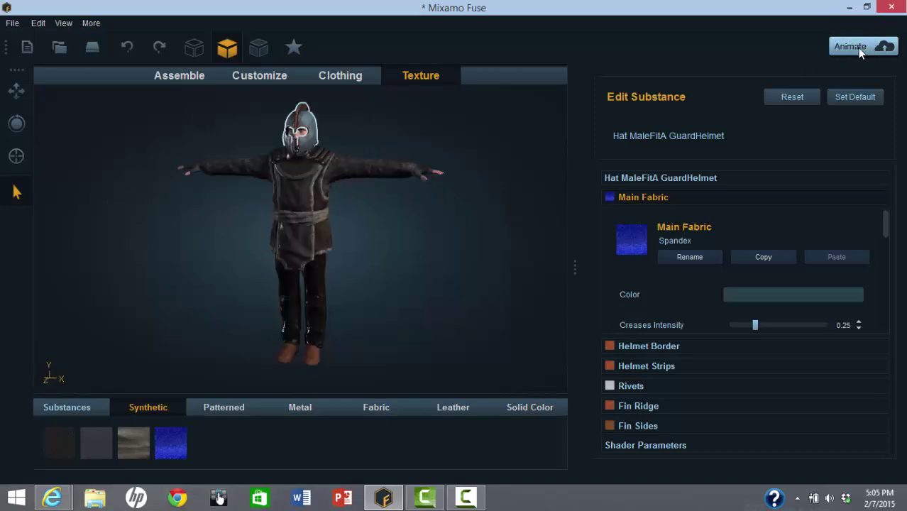
# Step: Upload the character to Mixamo and confirm auto-rigging in the Auto-Rigger
pyautogui.click(858, 48)
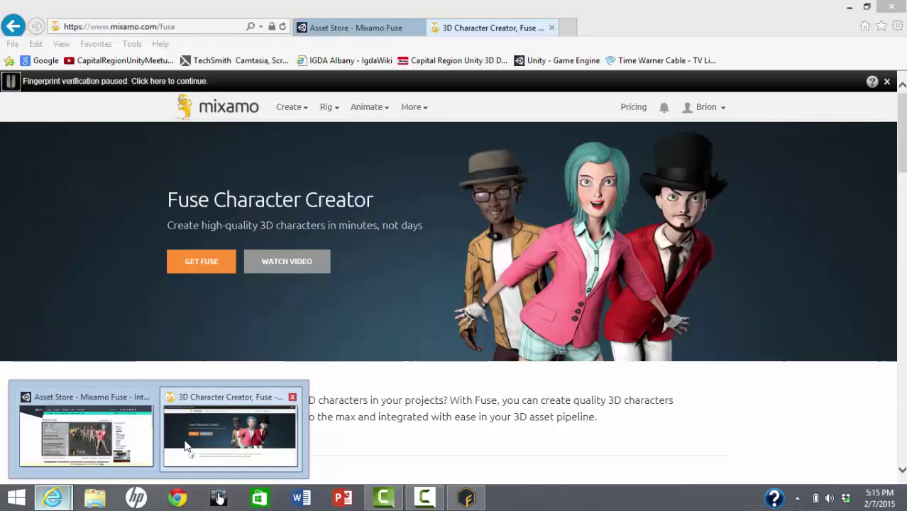
pyautogui.click(184, 446)
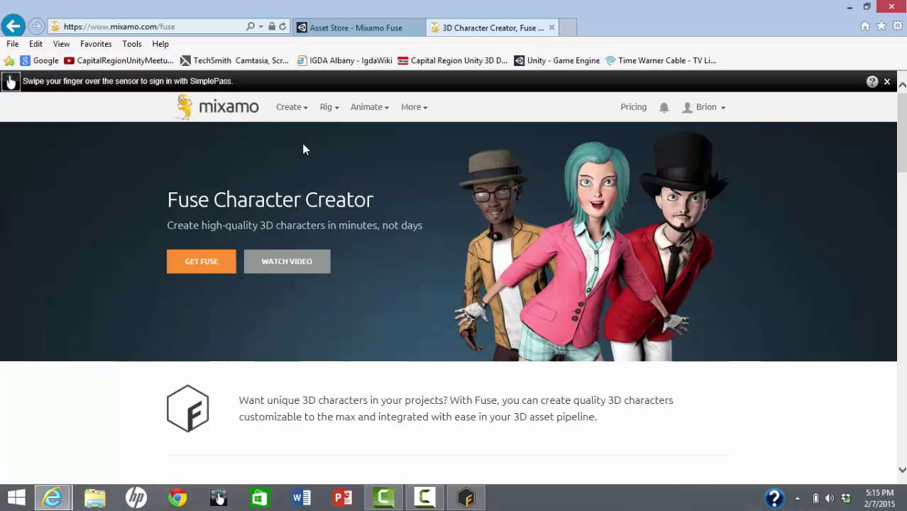
pyautogui.moveTo(720, 110)
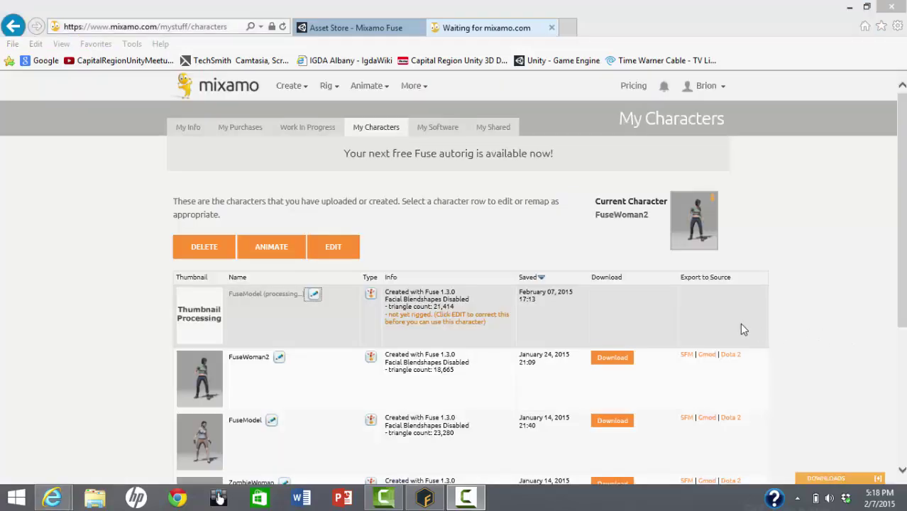
pyautogui.click(314, 295)
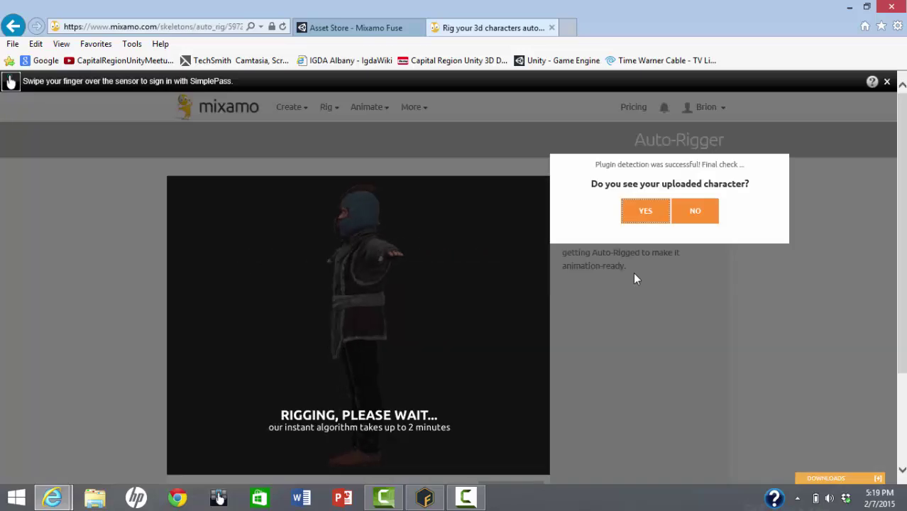
pyautogui.click(644, 215)
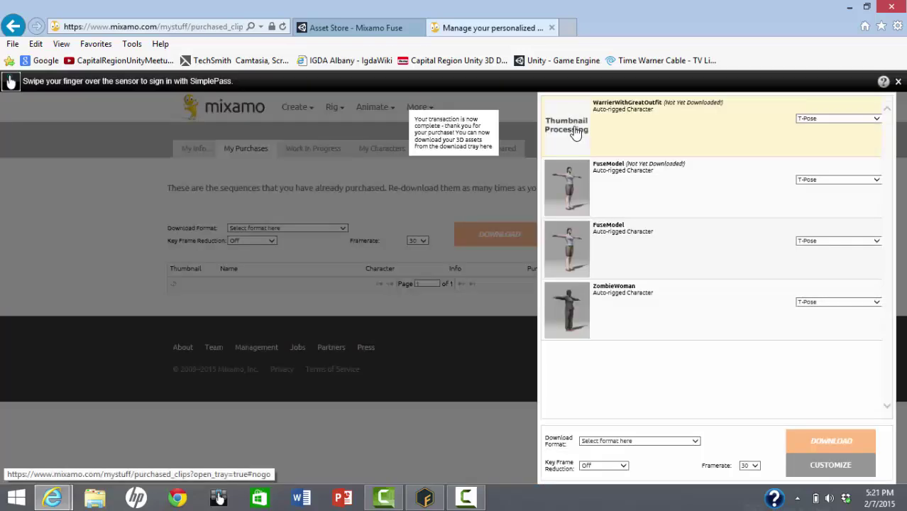
# Step: Select WarrierWithGreatOutfit for download in the FBX for Unity format
pyautogui.click(576, 135)
pyautogui.click(696, 441)
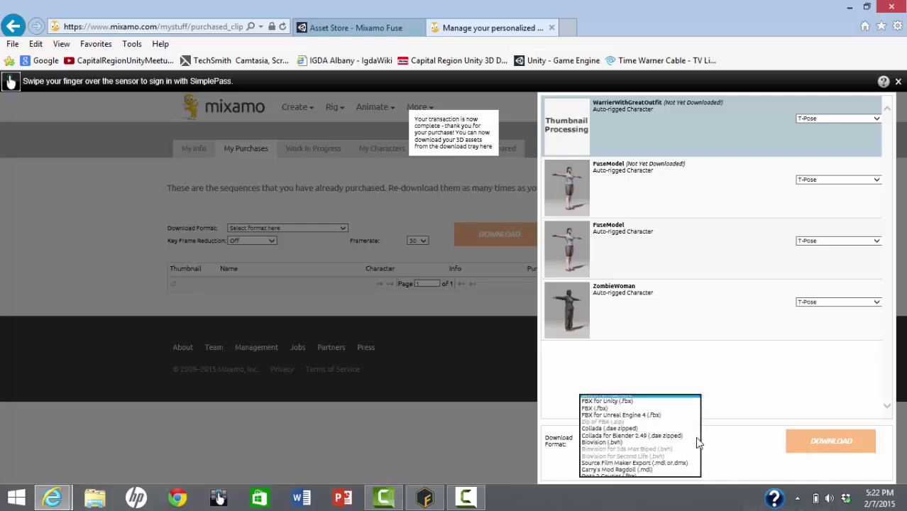
pyautogui.click(660, 401)
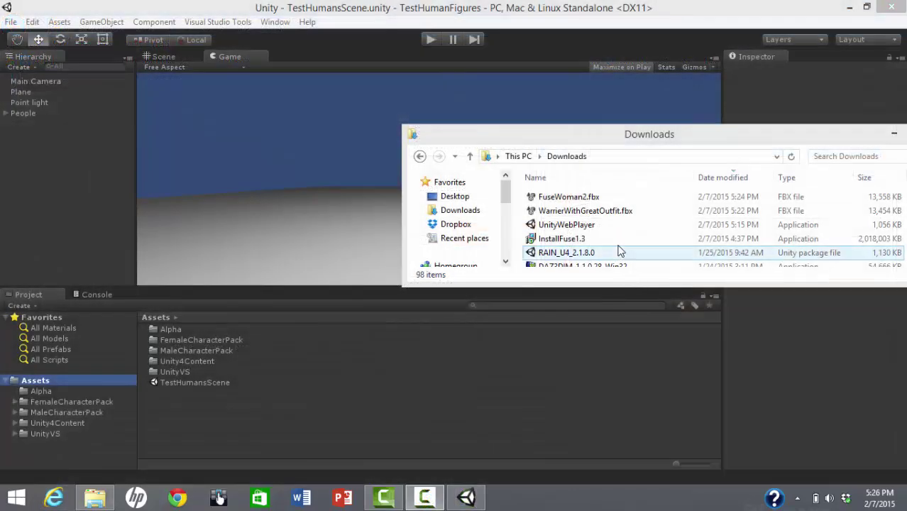
# Step: Import the WarrierWithGreatOutfit FBX, toggle Stats to check its triangles, and play the scene
pyautogui.moveTo(593, 213); pyautogui.dragTo(472, 318)
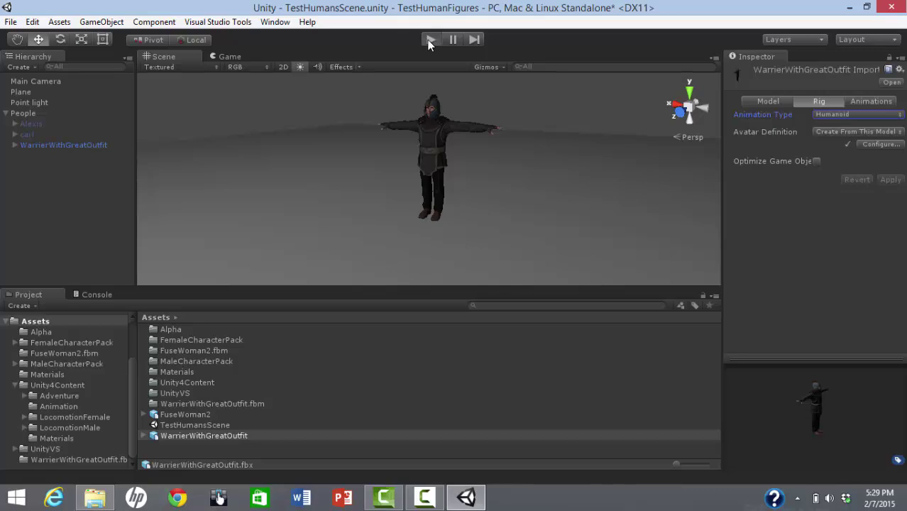
pyautogui.click(430, 40)
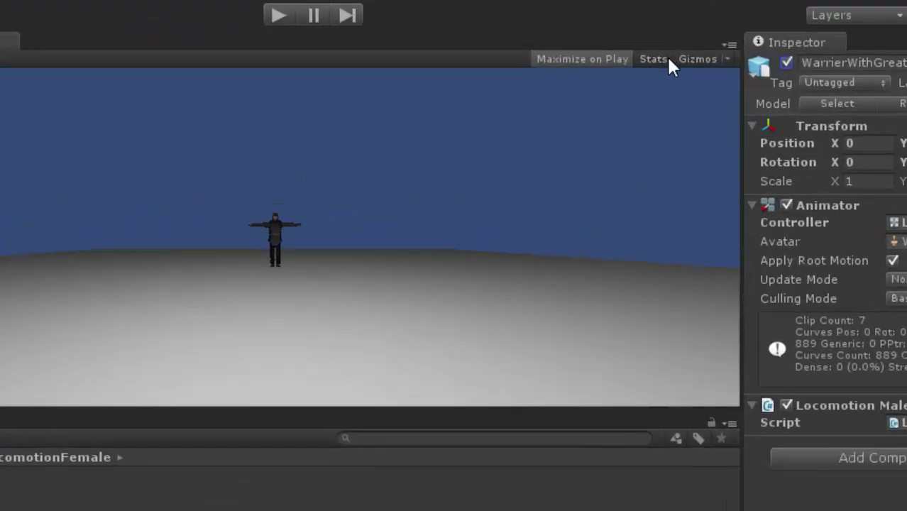
pyautogui.click(683, 67)
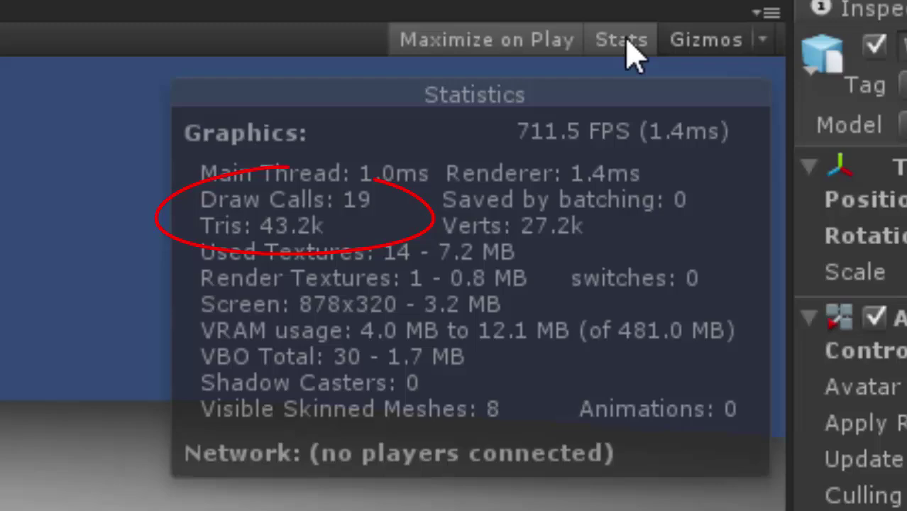
pyautogui.click(626, 43)
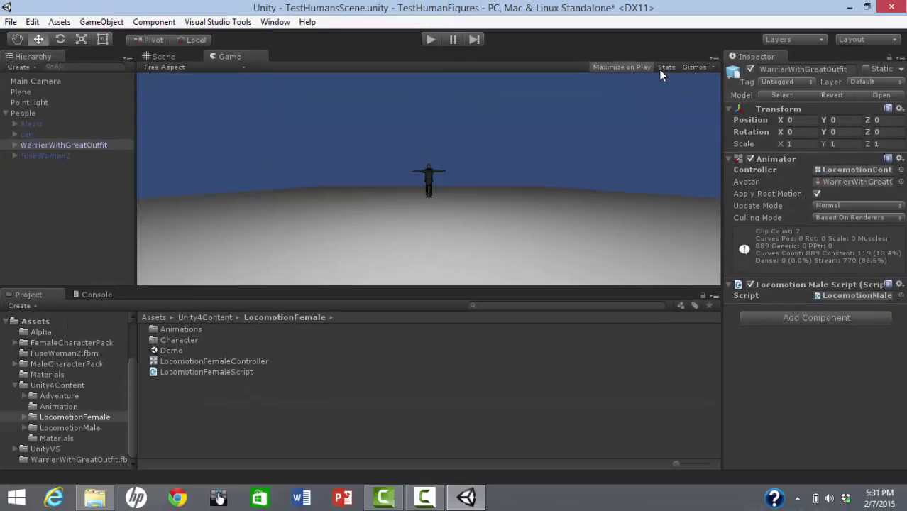
pyautogui.click(430, 40)
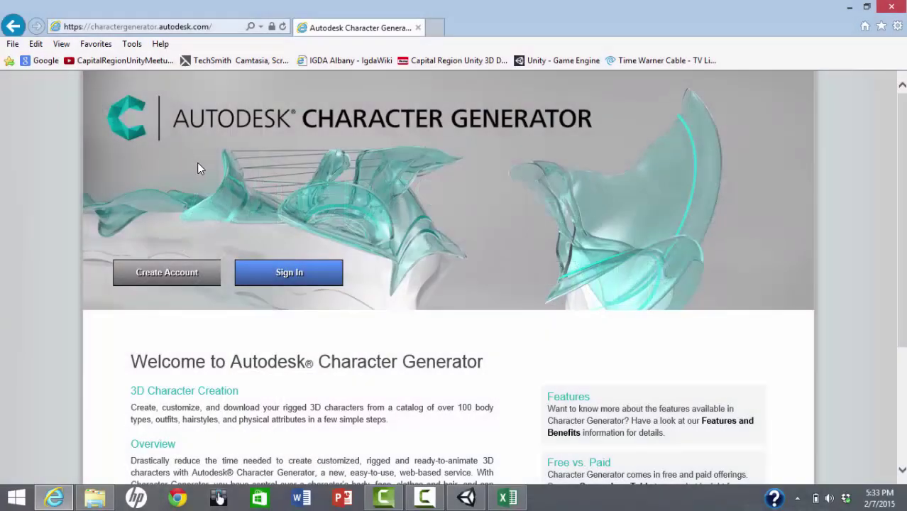
# Step: Sign in and begin a new Standard-style character using Sibilla as the base
pyautogui.click(283, 267)
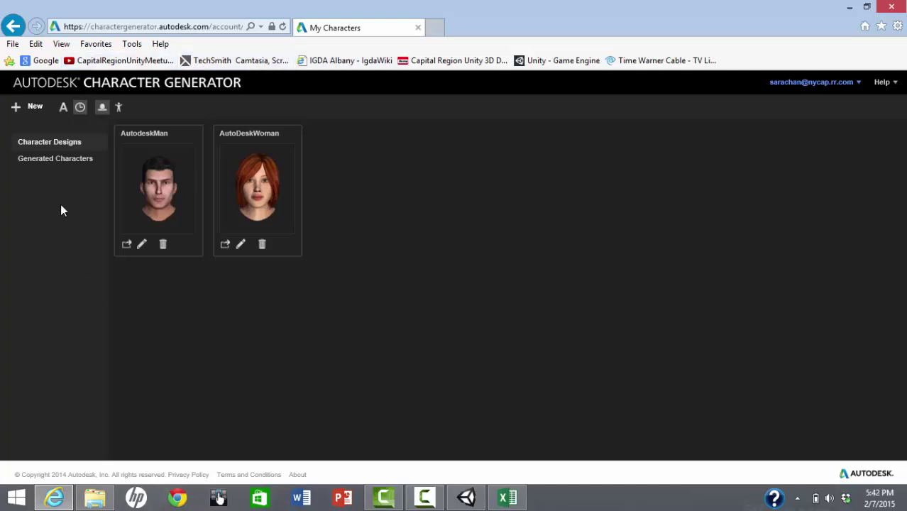
pyautogui.click(30, 108)
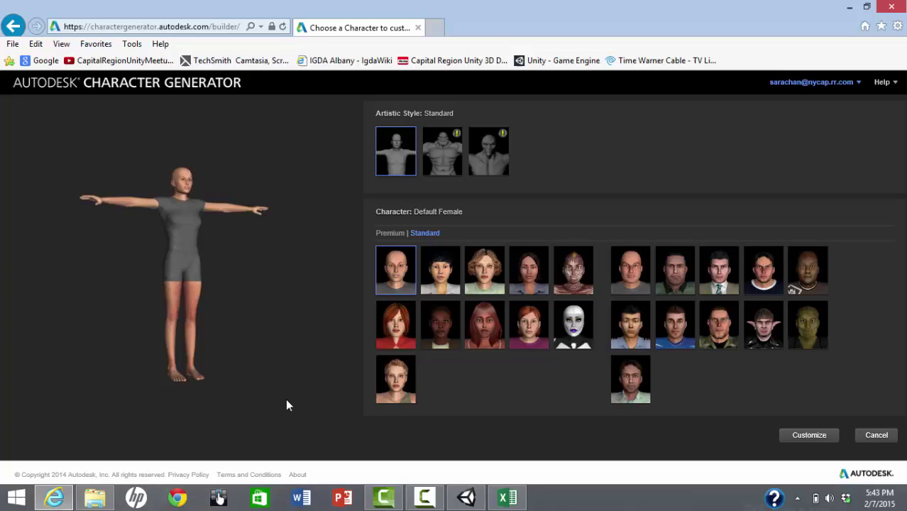
pyautogui.click(434, 333)
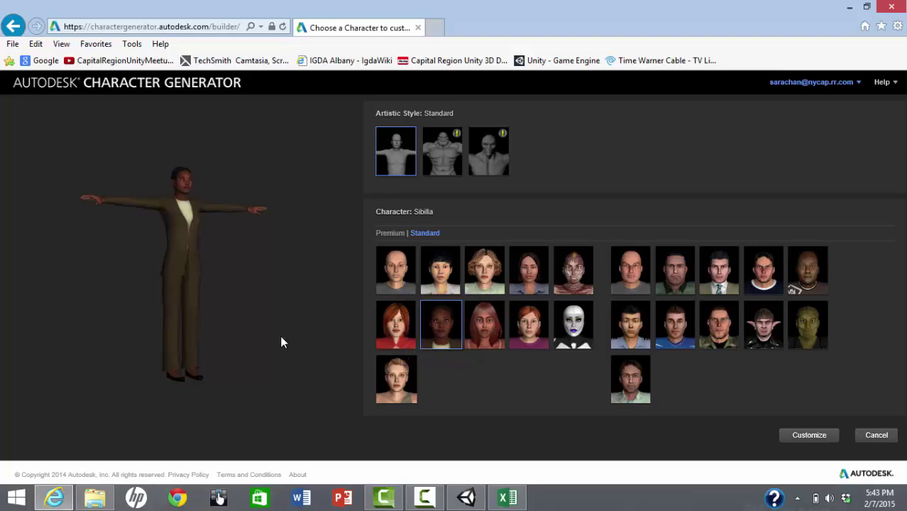
# Step: Shift Sibilla's eye blend toward Ashley and give her a new hairstyle
pyautogui.click(808, 435)
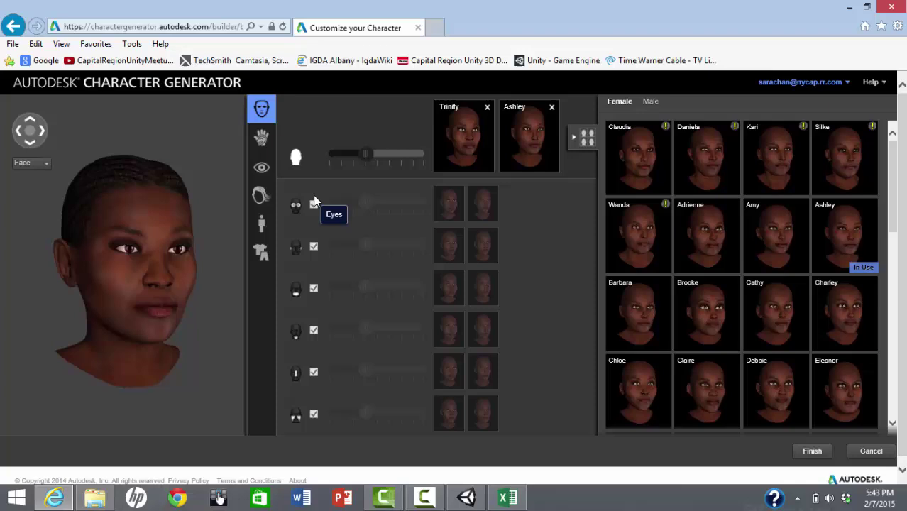
pyautogui.click(370, 206)
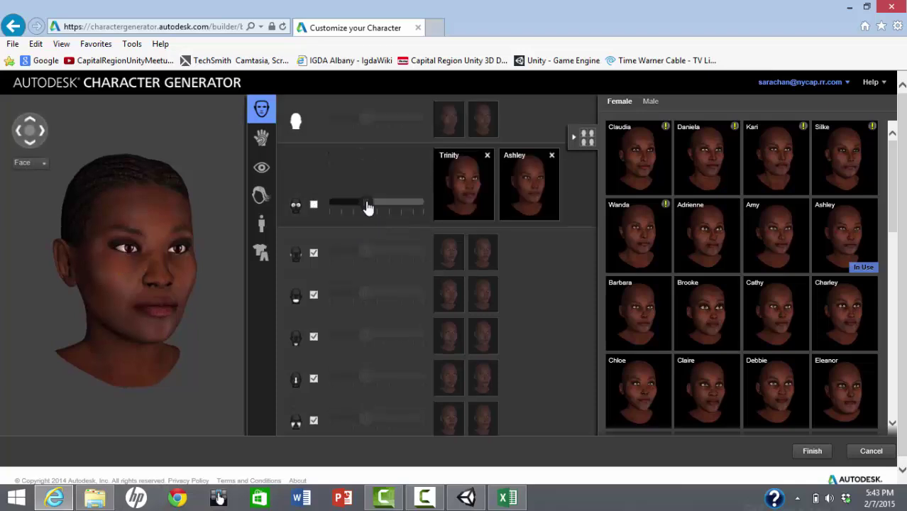
pyautogui.moveTo(370, 207); pyautogui.dragTo(419, 212)
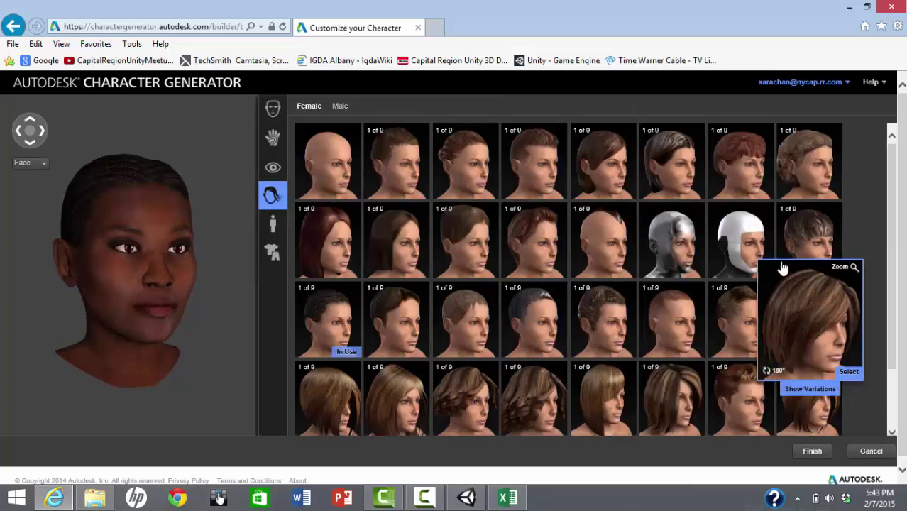
pyautogui.click(661, 162)
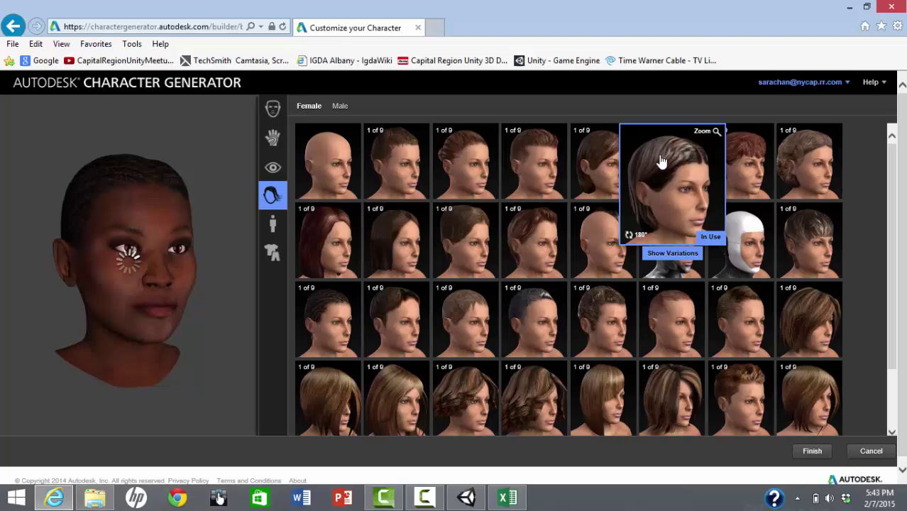
pyautogui.click(273, 224)
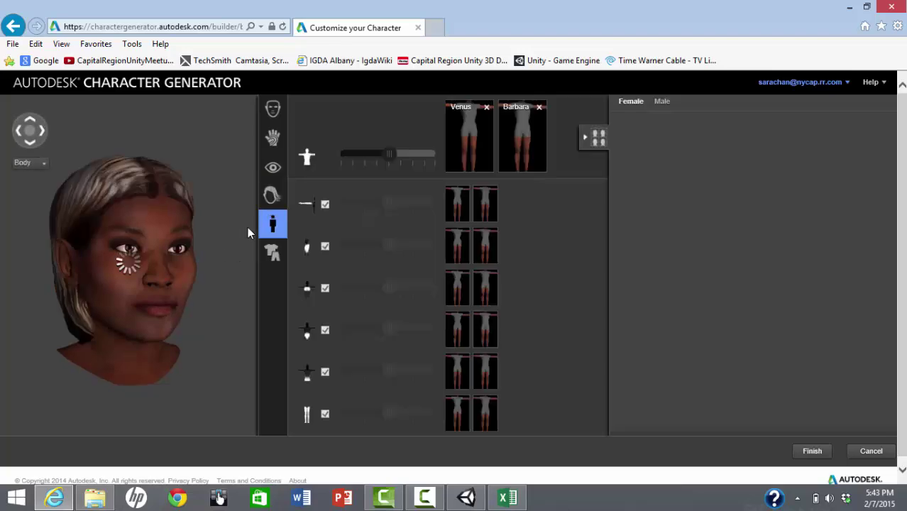
pyautogui.scroll(-10, 891, 351)
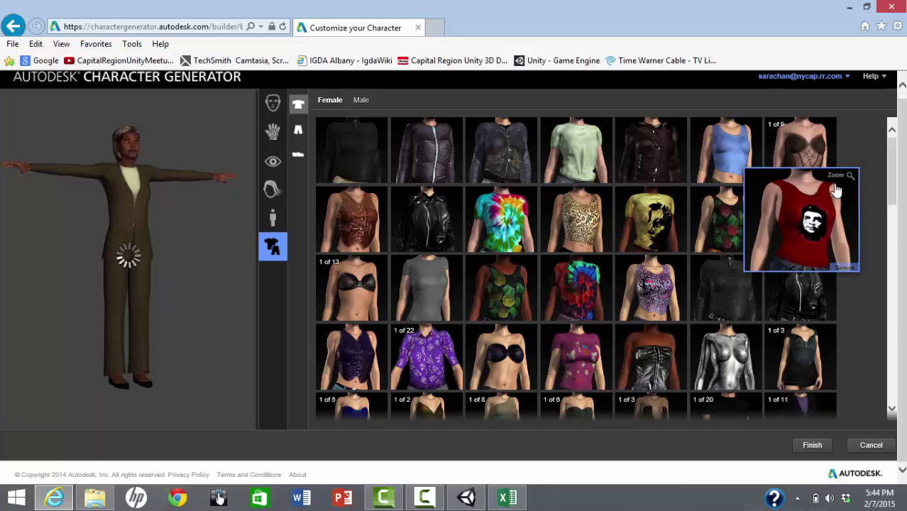
pyautogui.scroll(-2, 891, 203)
pyautogui.scroll(-5, 892, 204)
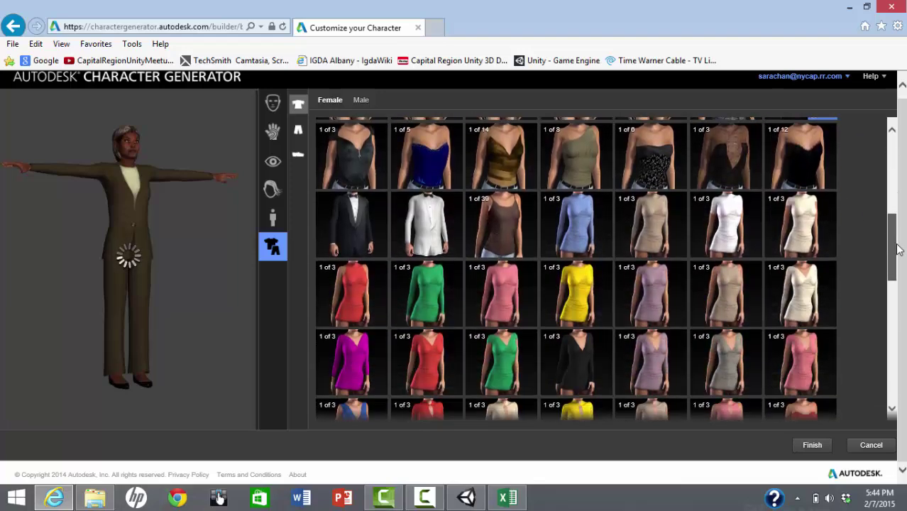
# Step: Finish the character as MyCharacter and save the MyCharacter.zip download
pyautogui.click(812, 445)
pyautogui.click(471, 308)
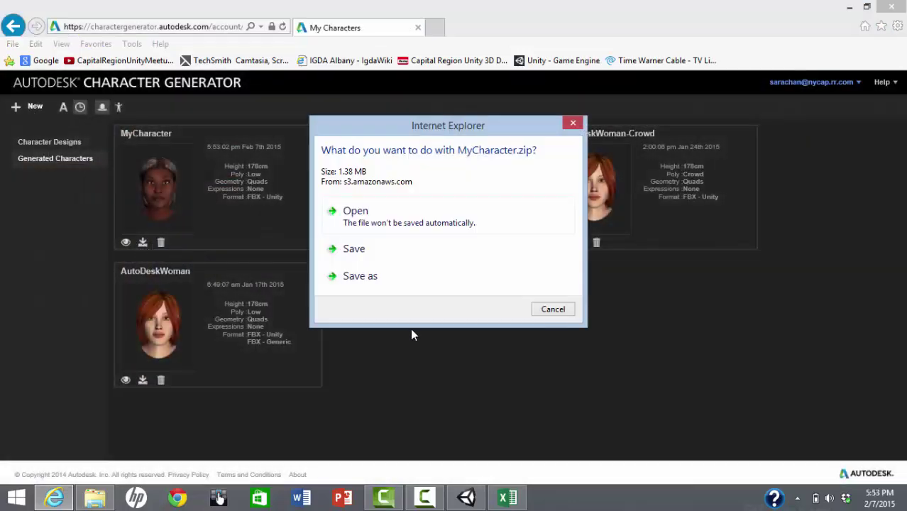
pyautogui.click(380, 251)
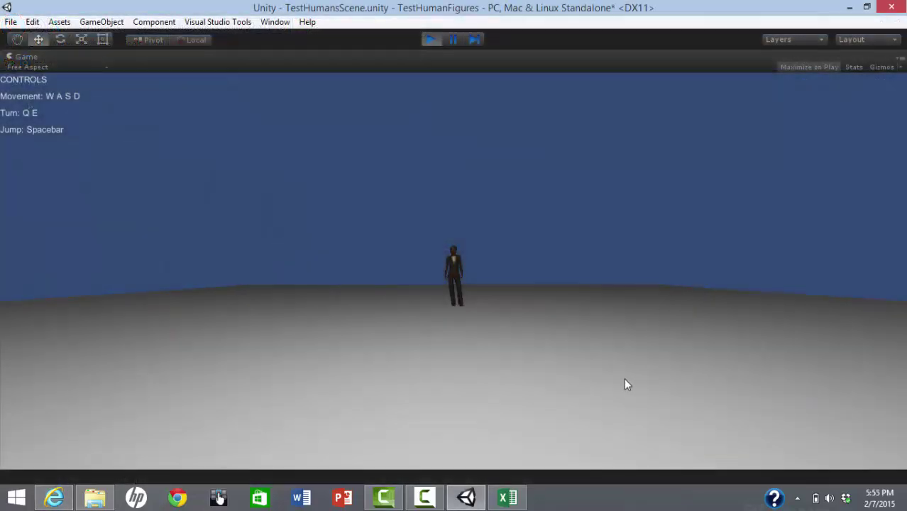
# Step: Walk, turn and jump the Autodesk character, then close the rendering statistics
pyautogui.press('w')
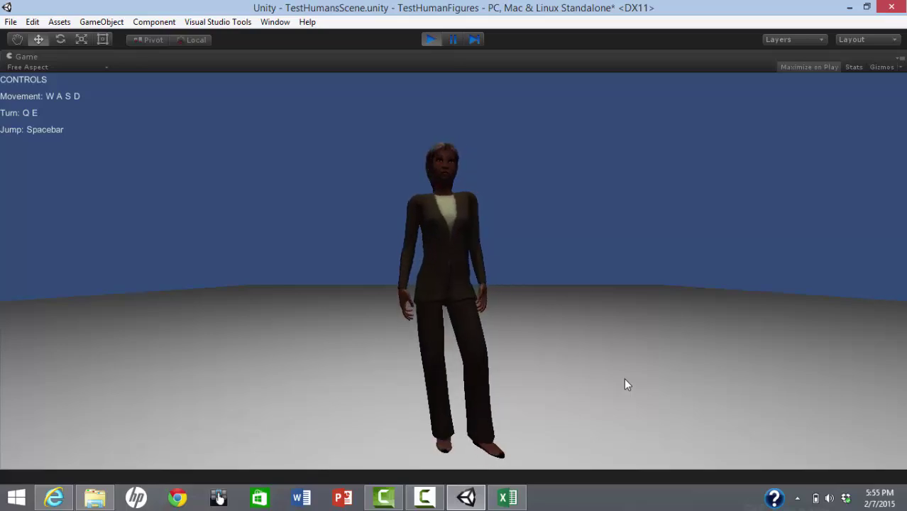
pyautogui.press('e')
pyautogui.press('q')
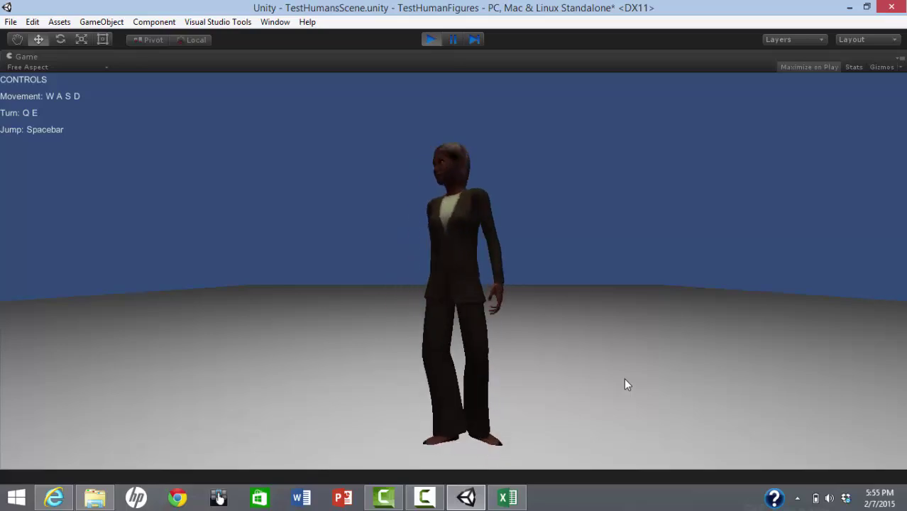
pyautogui.press('e')
pyautogui.press('q')
pyautogui.press('w')
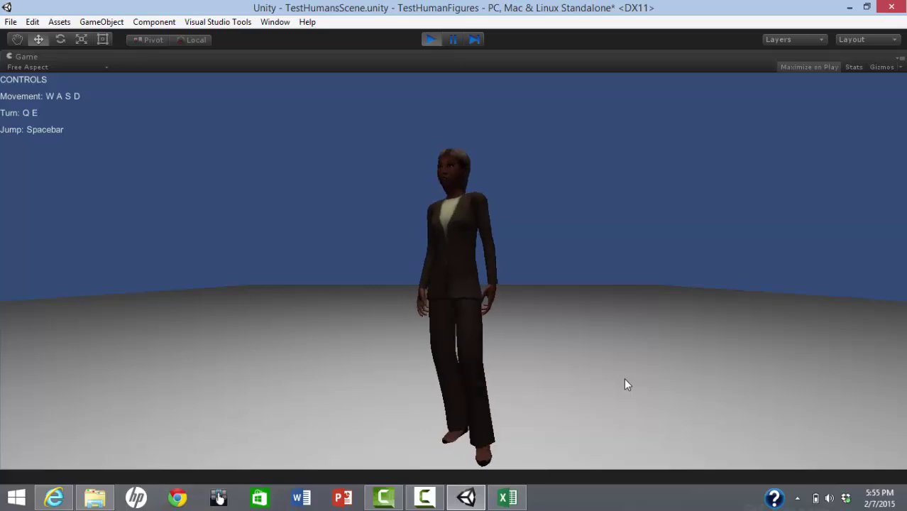
pyautogui.press('space')
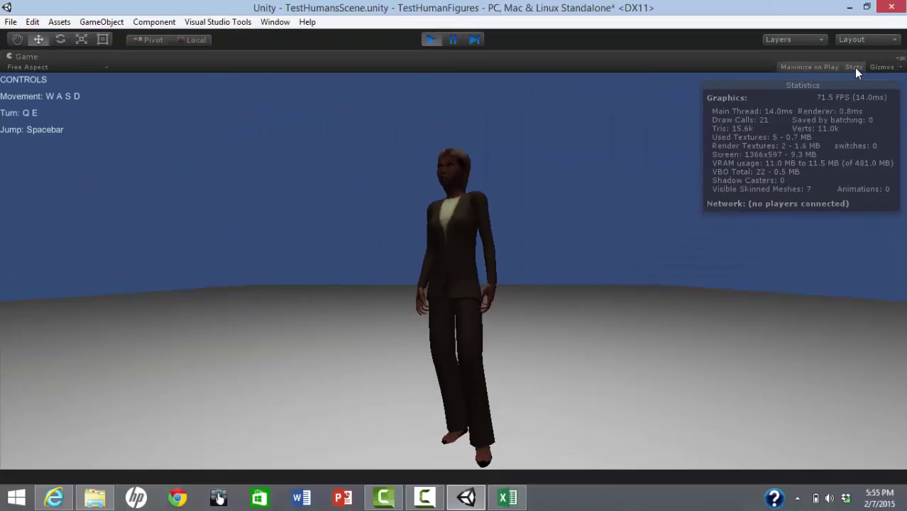
pyautogui.click(855, 67)
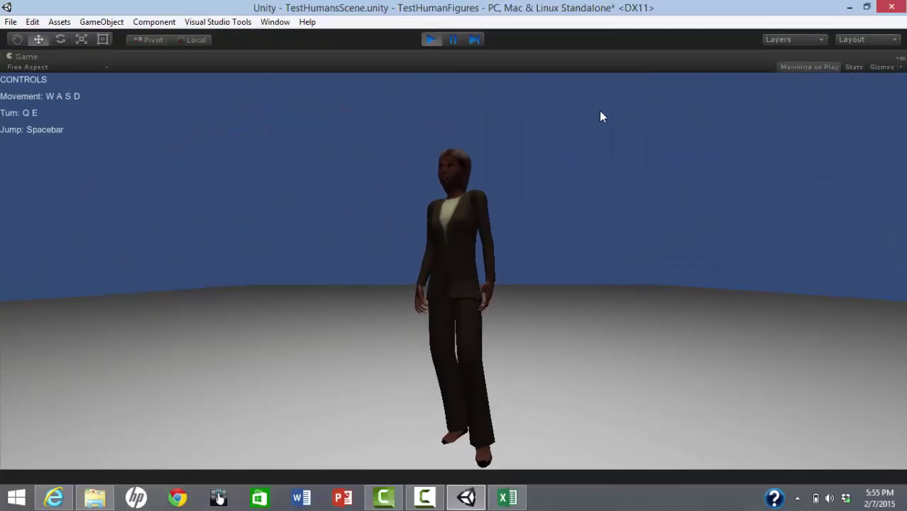
# Step: Stop playback, then walk the man up to the camera and turn him side to side
pyautogui.click(427, 41)
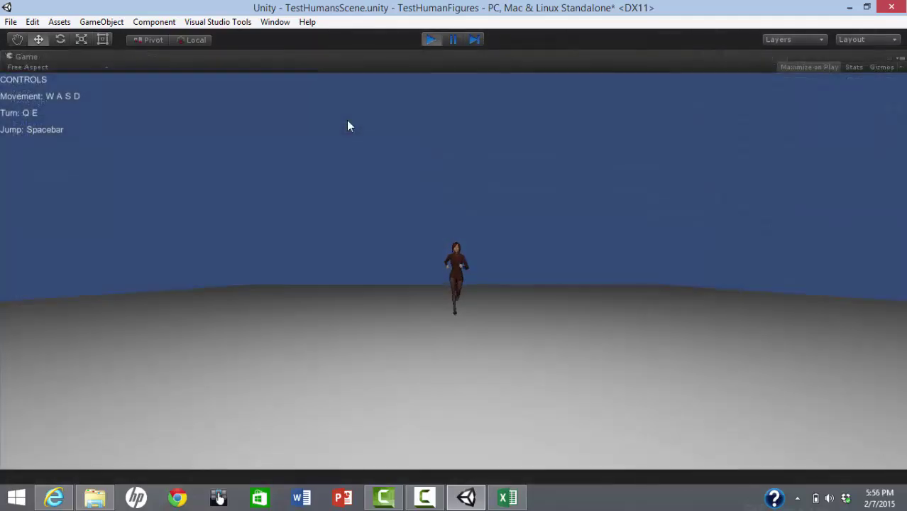
pyautogui.press('w')
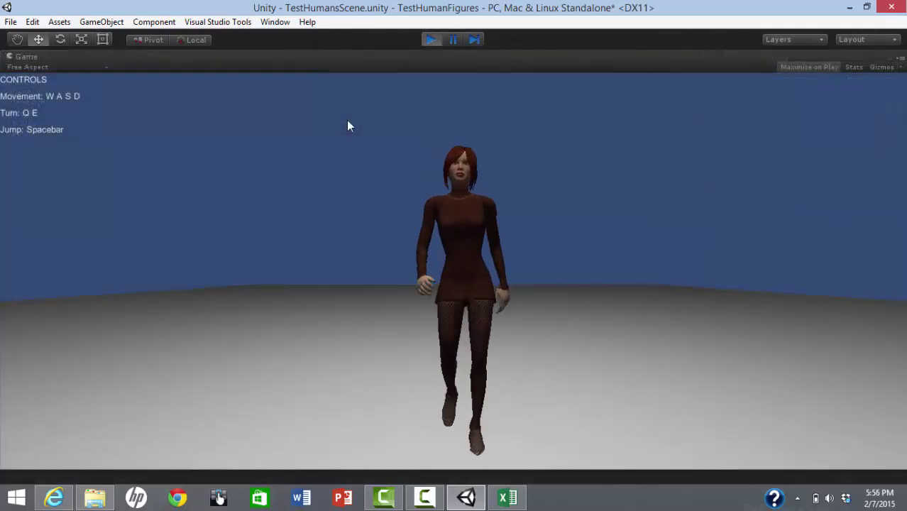
pyautogui.press('q')
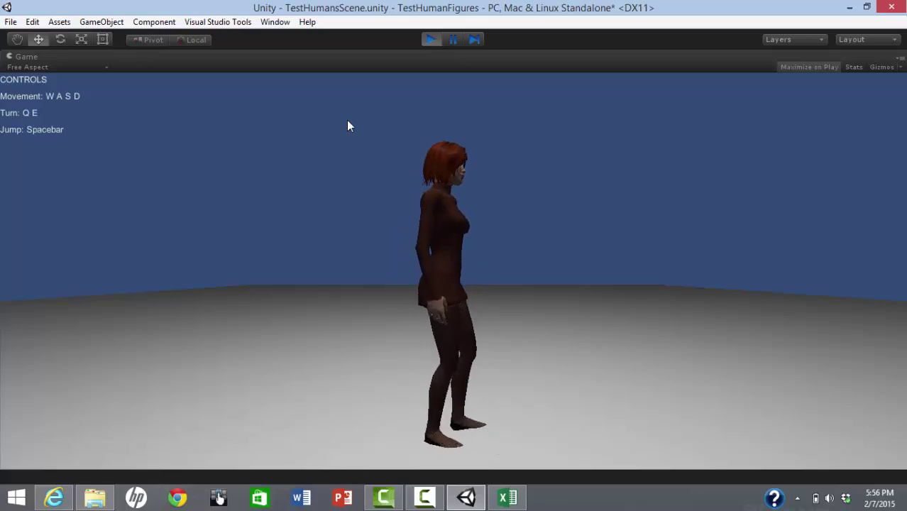
pyautogui.press('e')
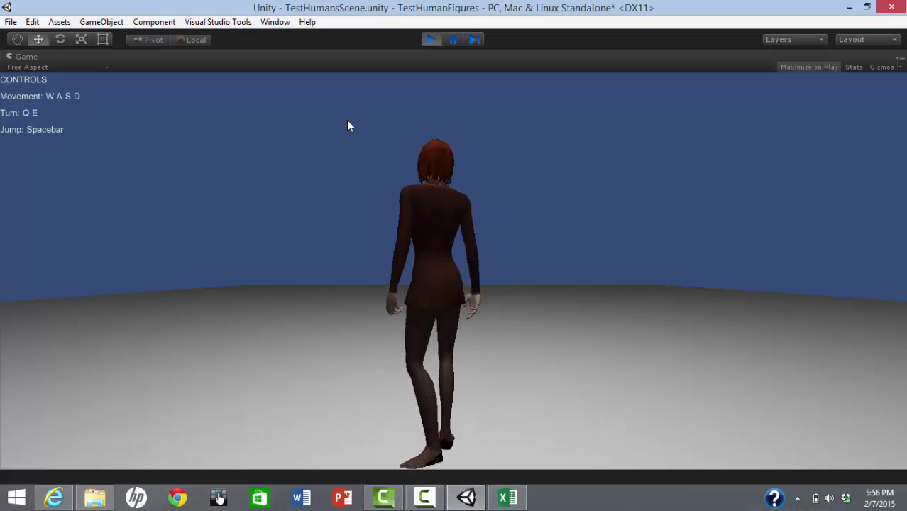
pyautogui.press('e')
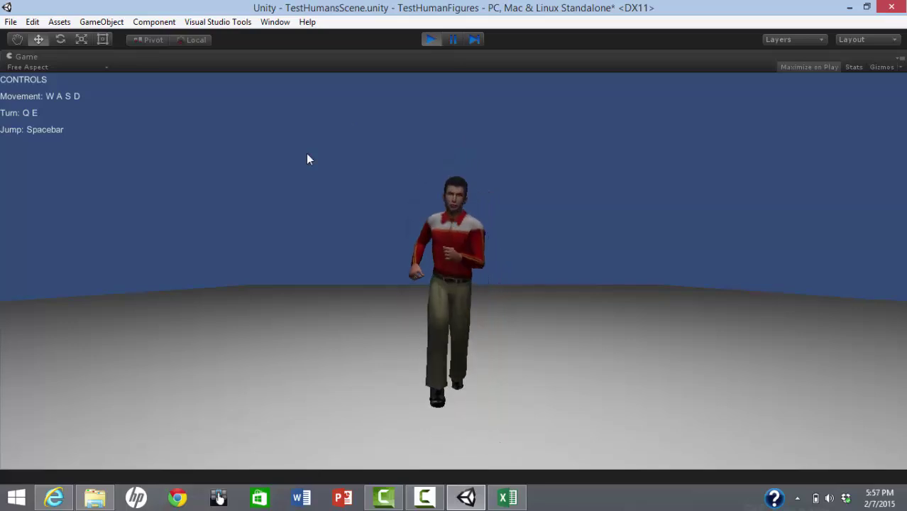
pyautogui.press('e')
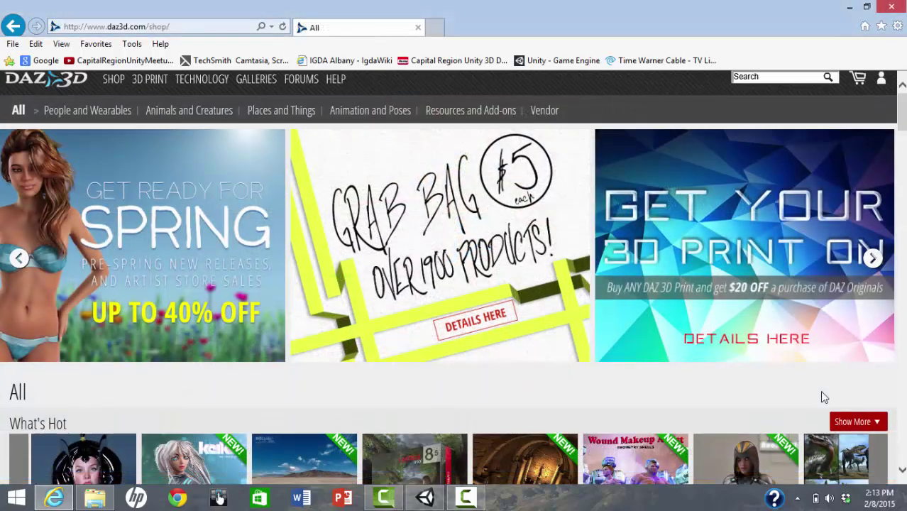
# Step: Orbit the DazFemale2015 viewport to face the Genesis 2 Female in PersianPants and Top
pyautogui.scroll(-3, 822, 395)
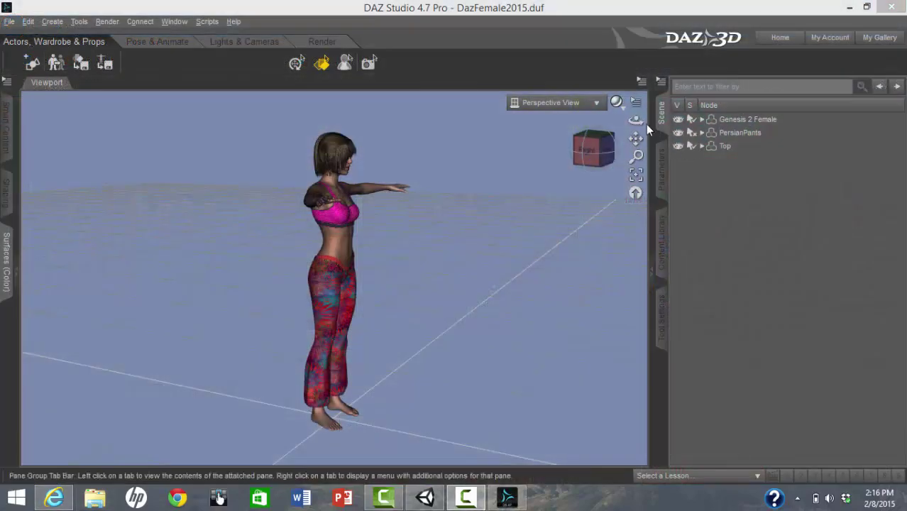
pyautogui.moveTo(636, 121); pyautogui.dragTo(409, 122)
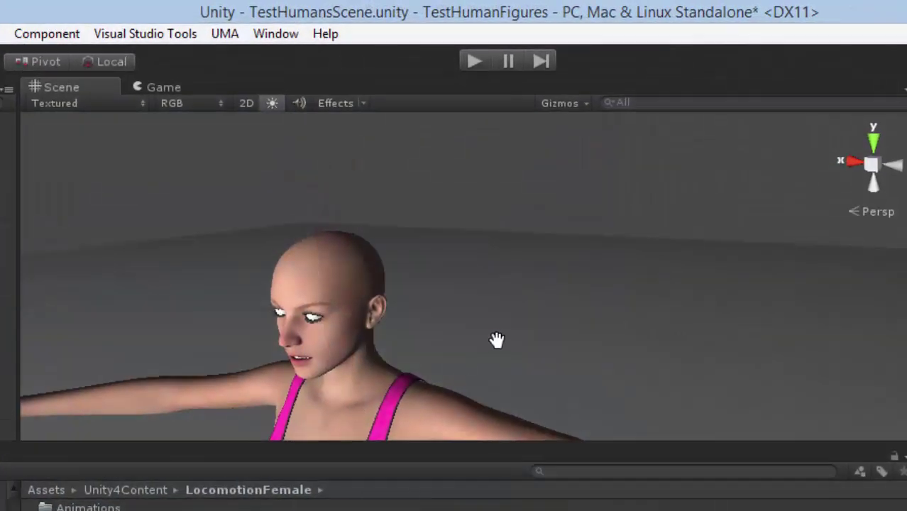
# Step: Select the imported DAZ woman in pink top and red pants and walk her forward
pyautogui.moveTo(496, 339); pyautogui.dragTo(557, 340)
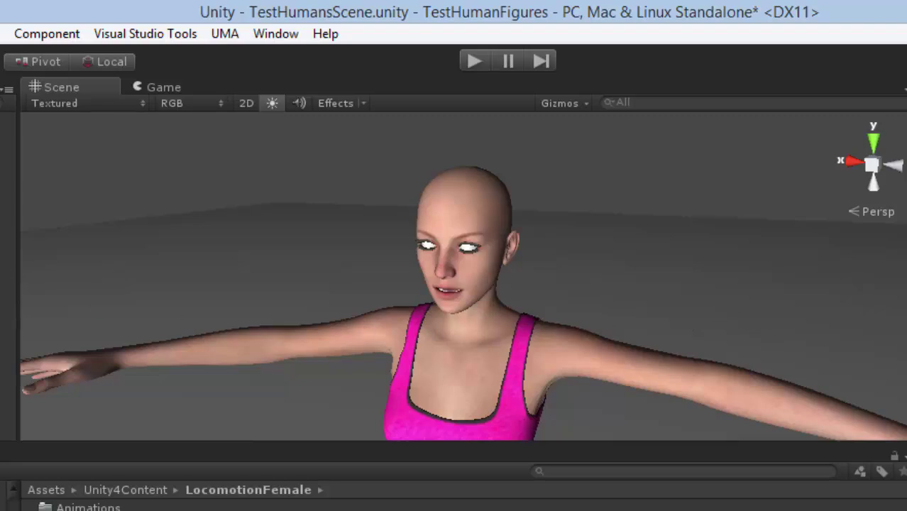
pyautogui.click(8, 321)
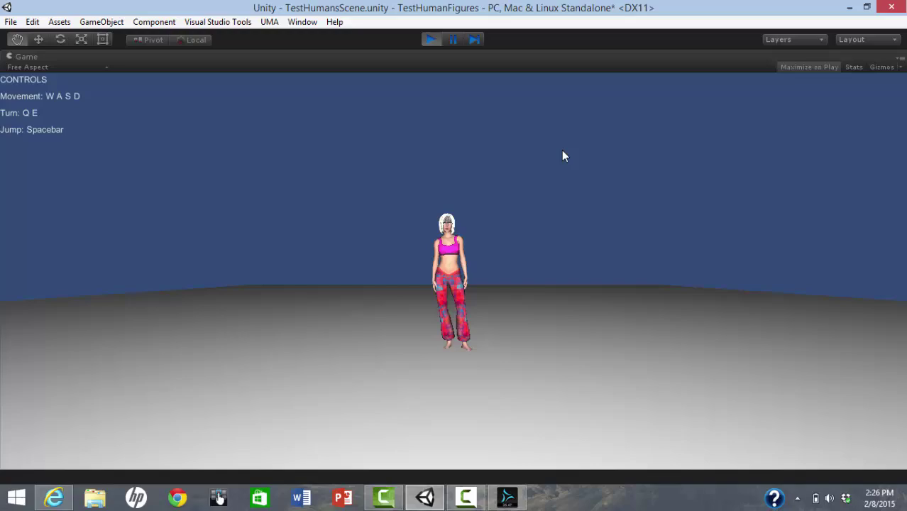
pyautogui.press('w')
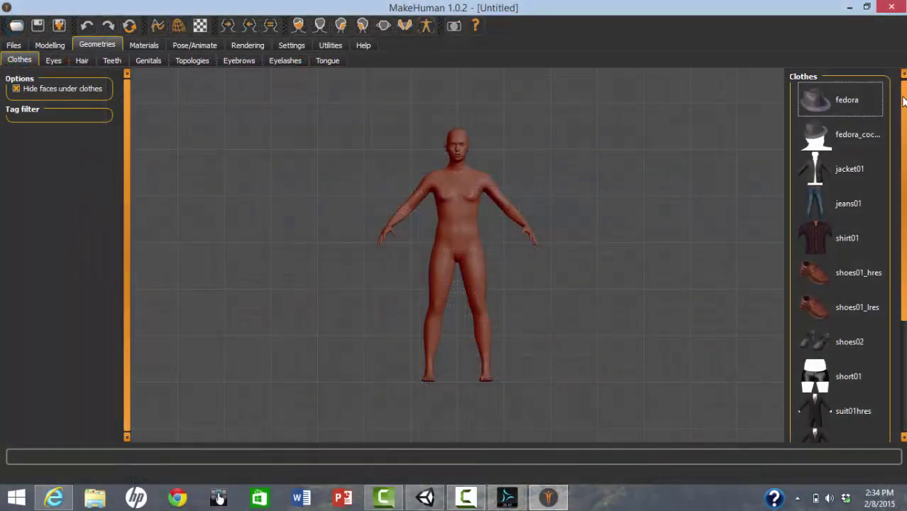
# Step: Scroll the MakeHuman clothes list from the fedora down to the jeans and shirts
pyautogui.moveTo(903, 102); pyautogui.dragTo(902, 243)
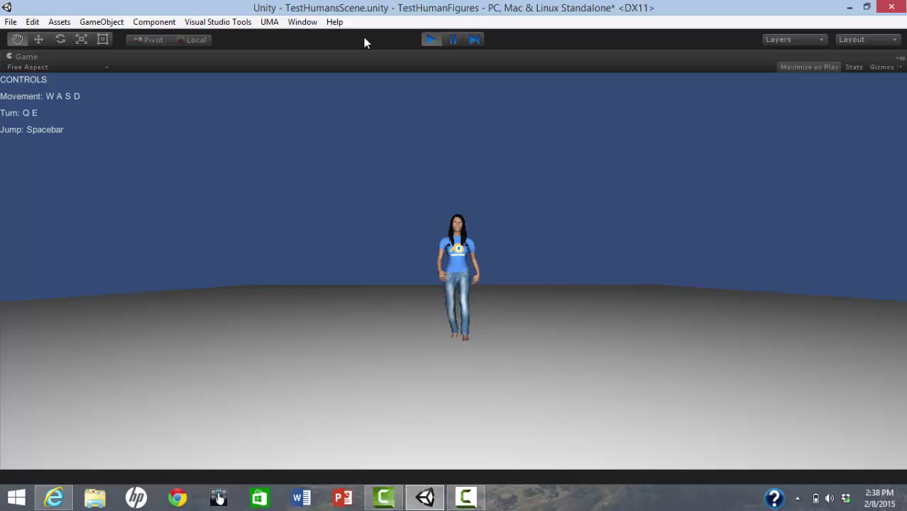
# Step: Walk the long-haired MakeHuman woman to the camera, turn her to screen right and back
pyautogui.press('w')
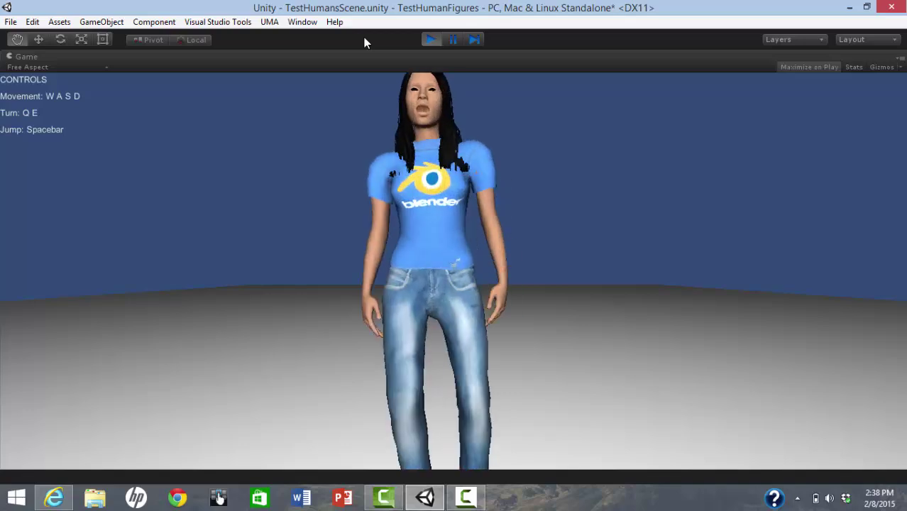
pyautogui.press('q')
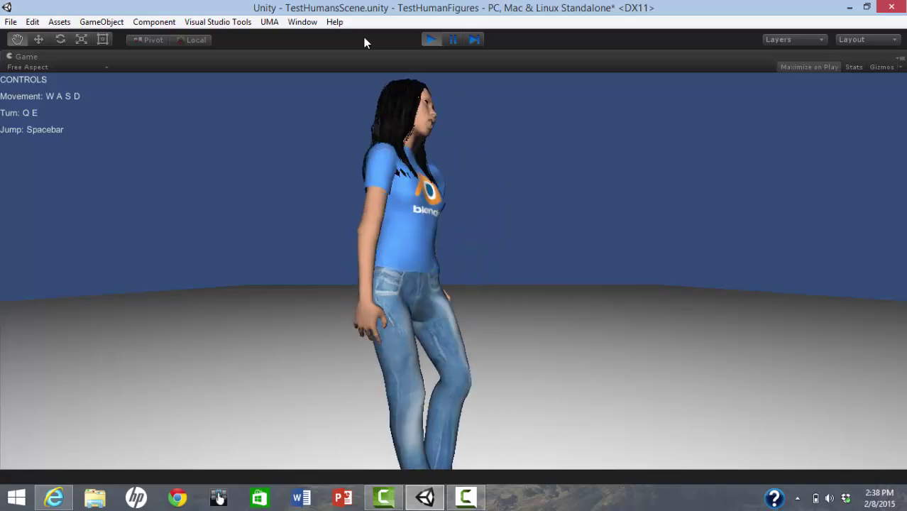
pyautogui.press('e')
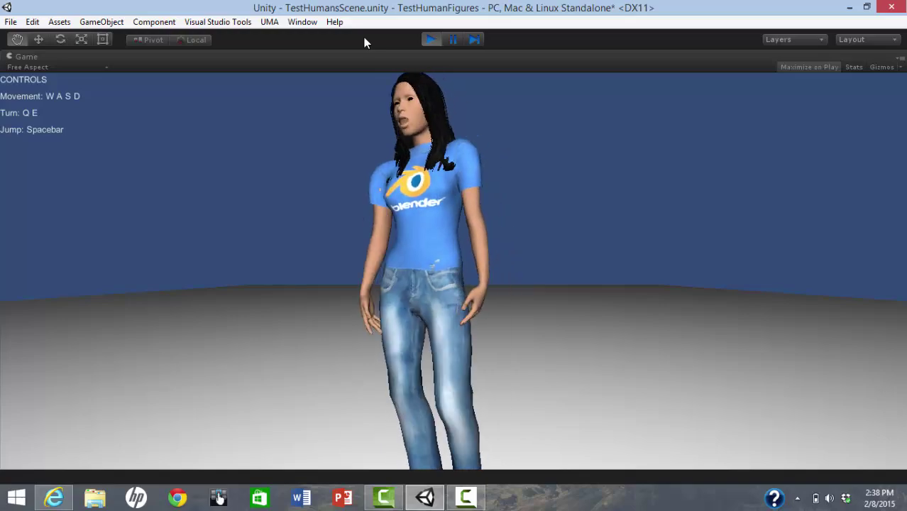